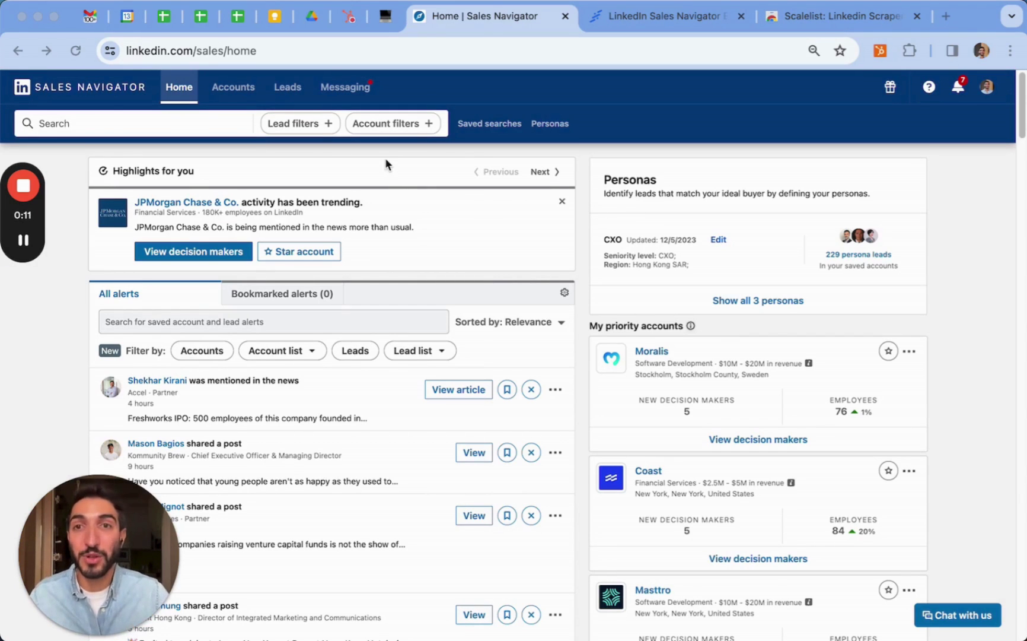
- Open the full lead filters and filter Current job title by "head of sales"
{"action": "left_click", "coordinate": [293, 126]}
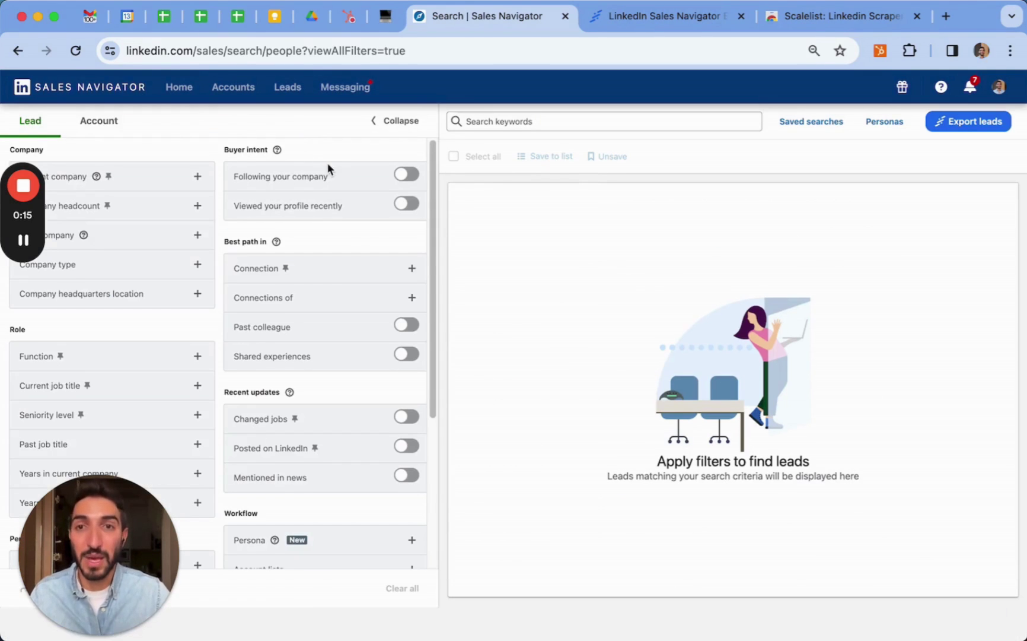
{"action": "scroll", "coordinate": [219, 200], "scroll_direction": "down", "scroll_amount": 3}
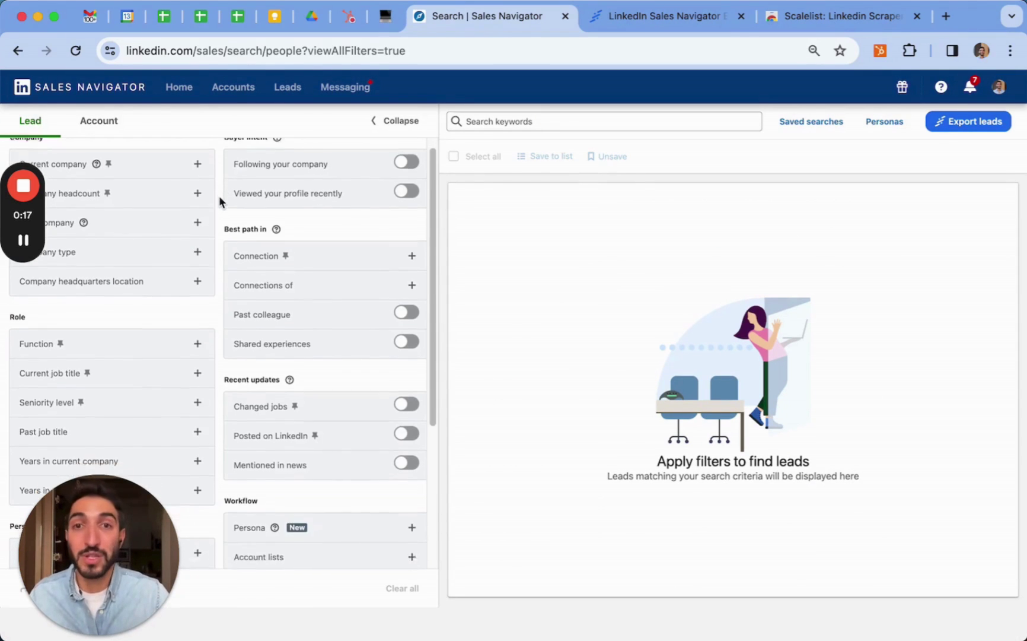
{"action": "scroll", "coordinate": [219, 200], "scroll_direction": "down", "scroll_amount": 1}
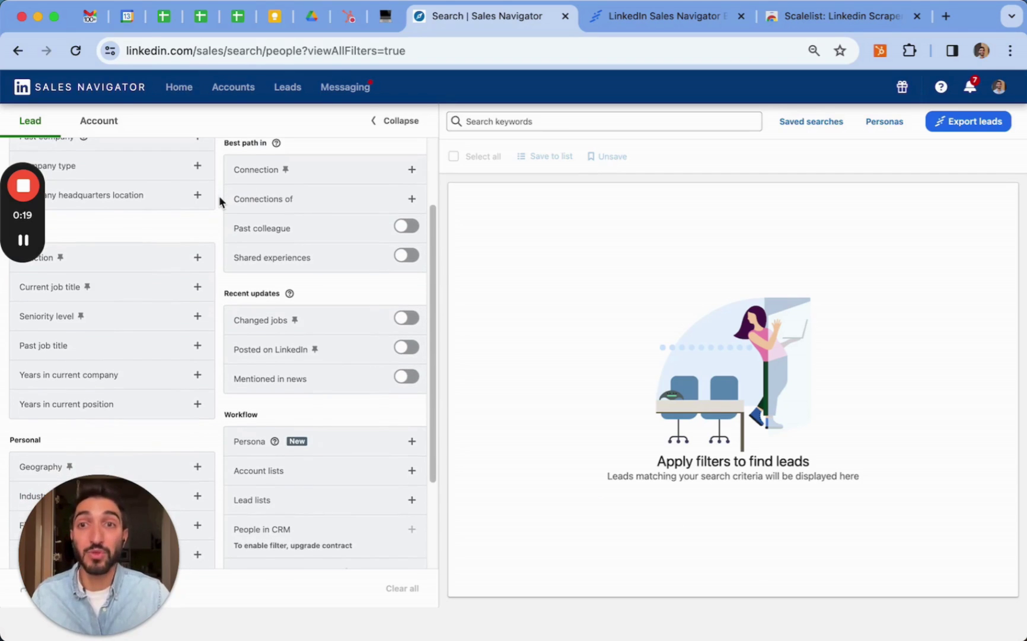
{"action": "left_click", "coordinate": [104, 288]}
{"action": "type", "text": "\"head of sale"}
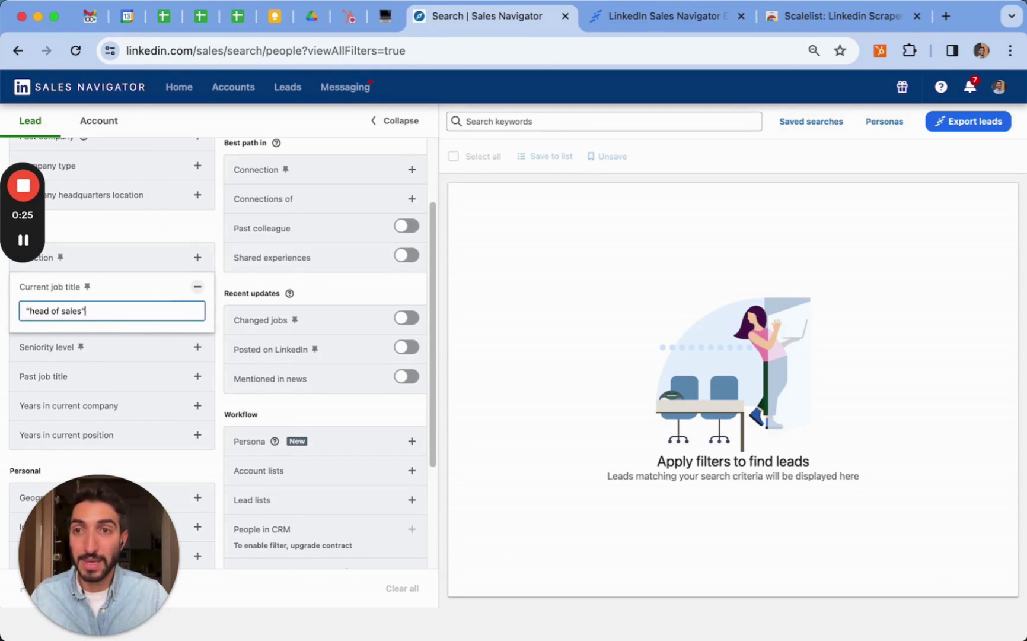
{"action": "type", "text": "s\""}
{"action": "key", "text": "Return"}
- Include New York, United States as the Geography filter
{"action": "scroll", "coordinate": [75, 390], "scroll_direction": "down", "scroll_amount": 5}
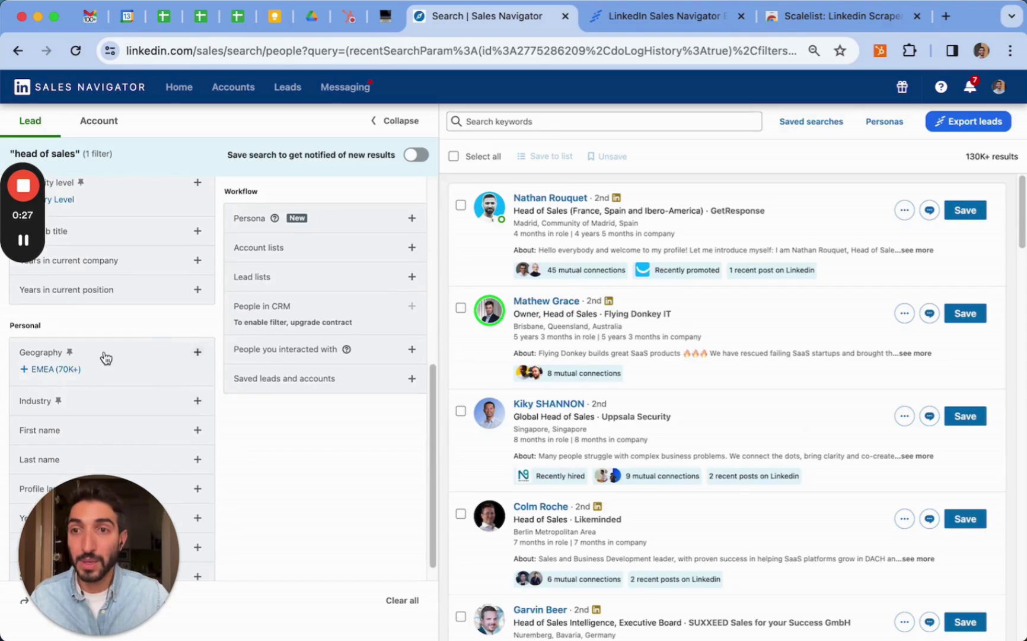
{"action": "left_click", "coordinate": [104, 356]}
{"action": "type", "text": "new york"}
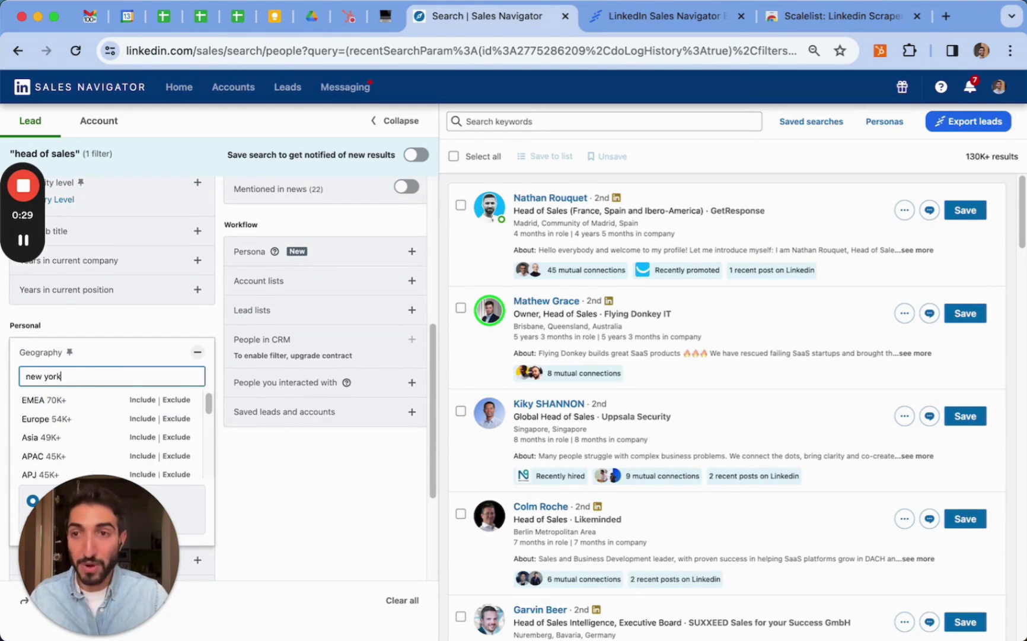
{"action": "left_click", "coordinate": [143, 400]}
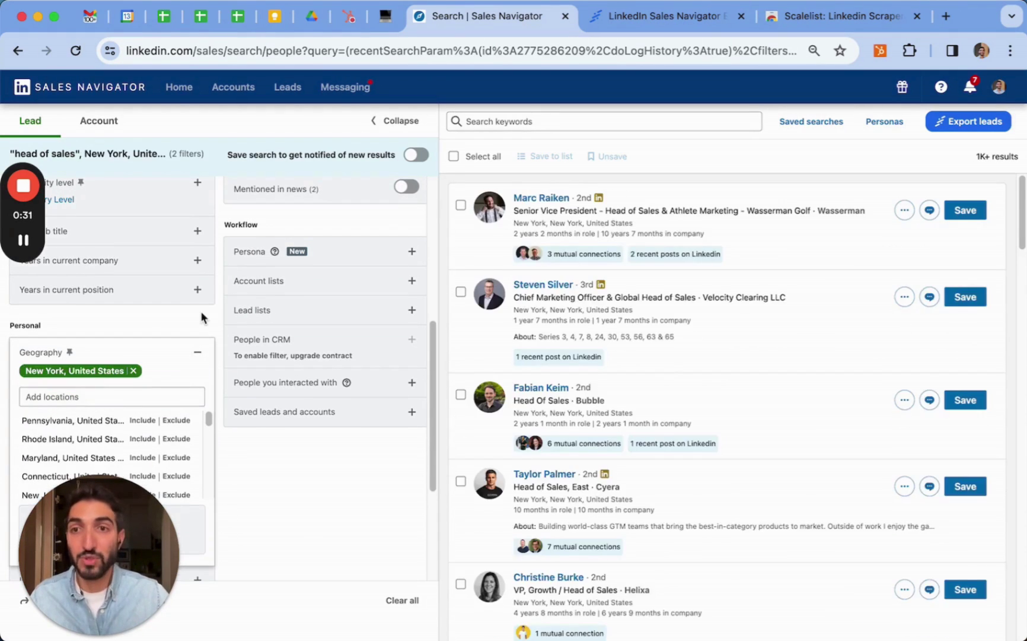
- Limit Company headcount to 51-200 employees
{"action": "scroll", "coordinate": [202, 314], "scroll_direction": "up", "scroll_amount": 5}
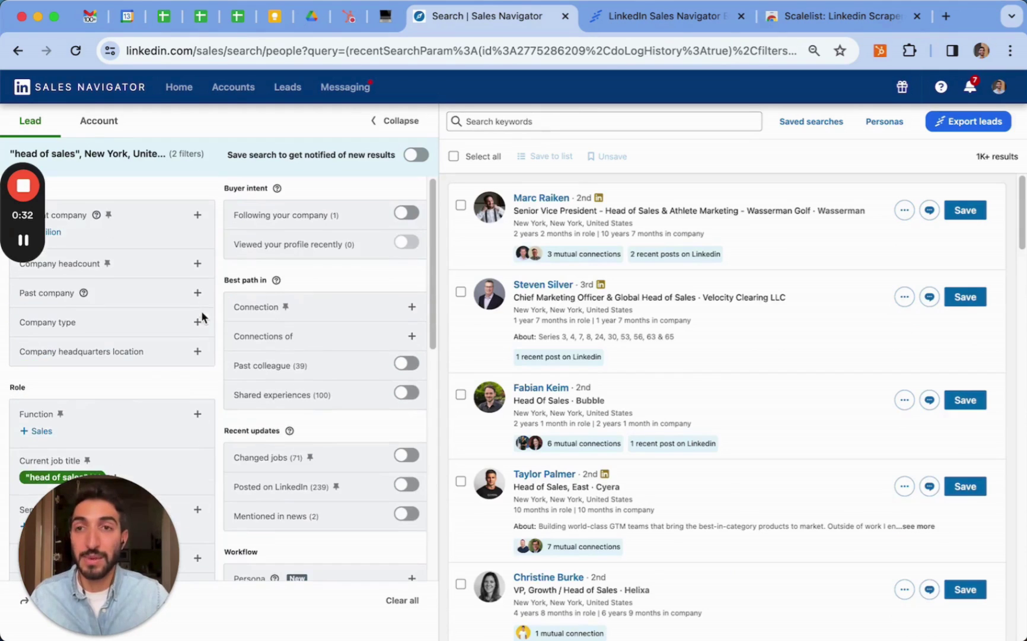
{"action": "left_click", "coordinate": [133, 271]}
{"action": "left_click", "coordinate": [70, 334]}
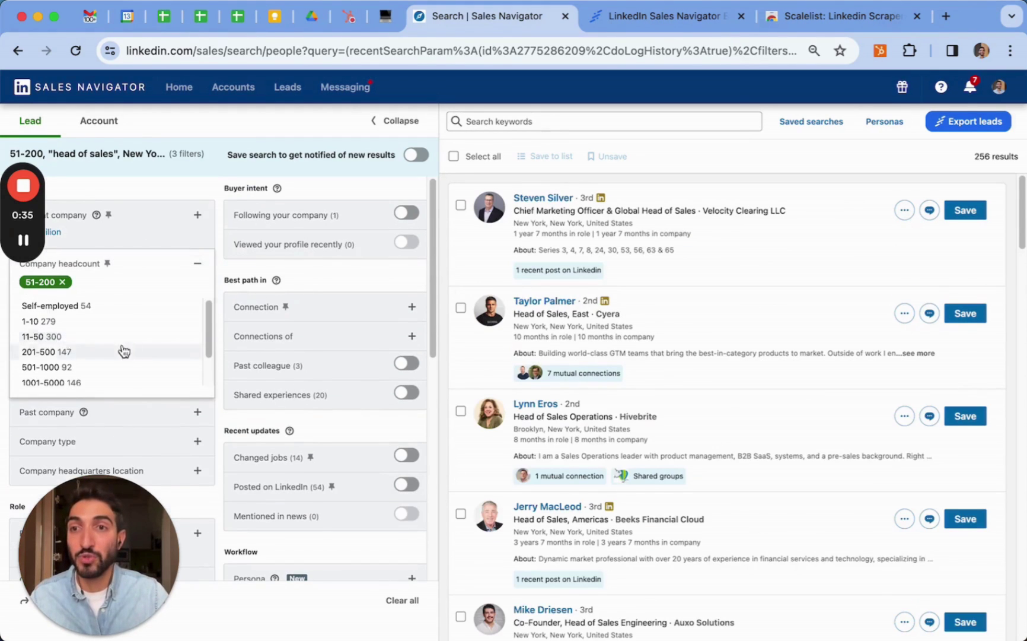
{"action": "left_click", "coordinate": [980, 169]}
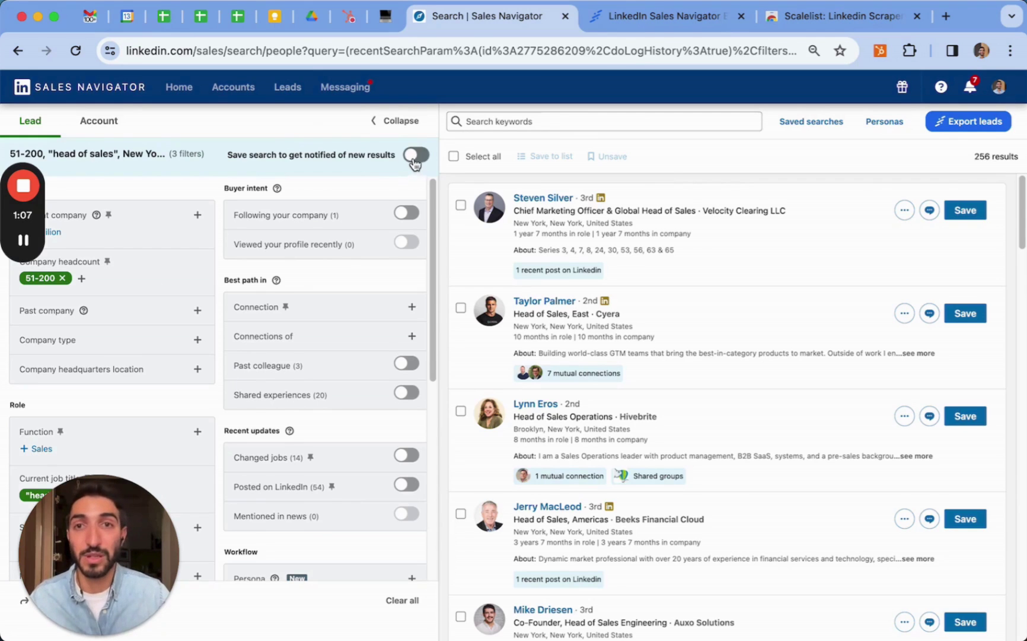
- Turn on 'Save search to get notified of new results' for the 256-result search
{"action": "left_click", "coordinate": [415, 156]}
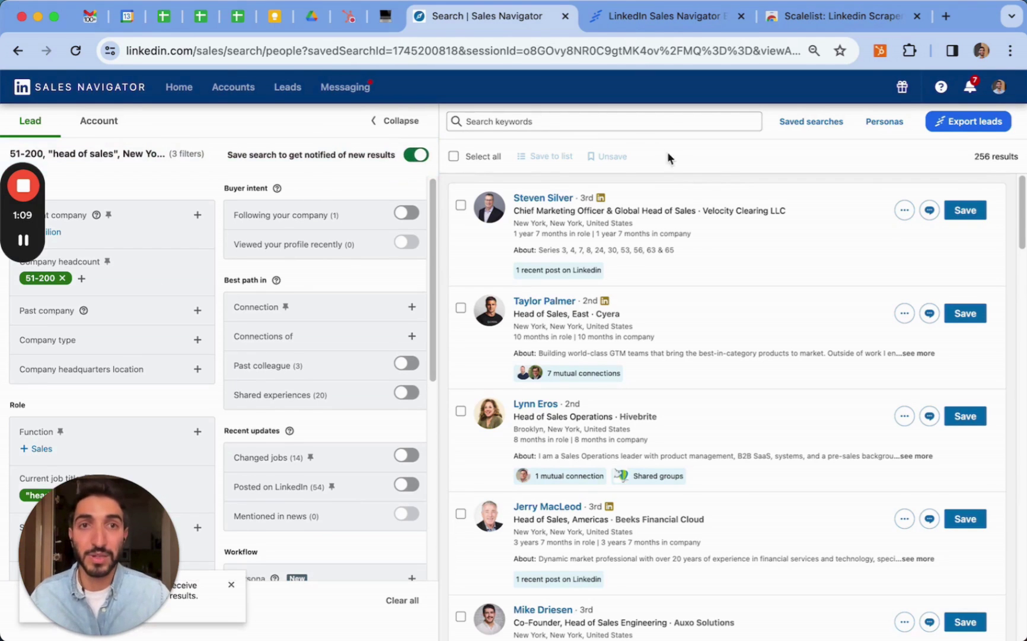
{"action": "left_click", "coordinate": [808, 122]}
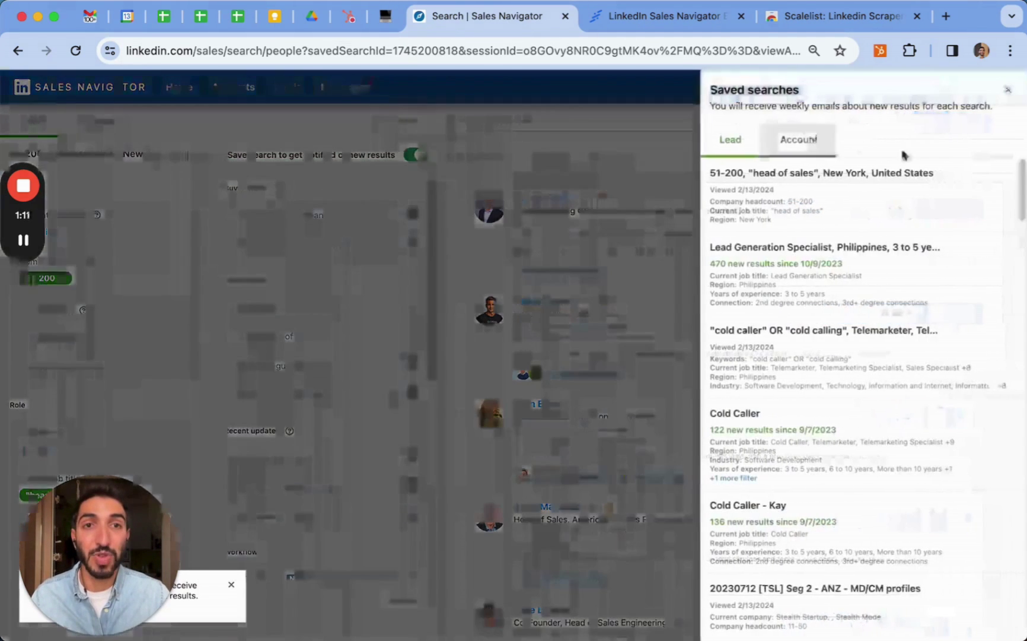
{"action": "mouse_move", "coordinate": [764, 177]}
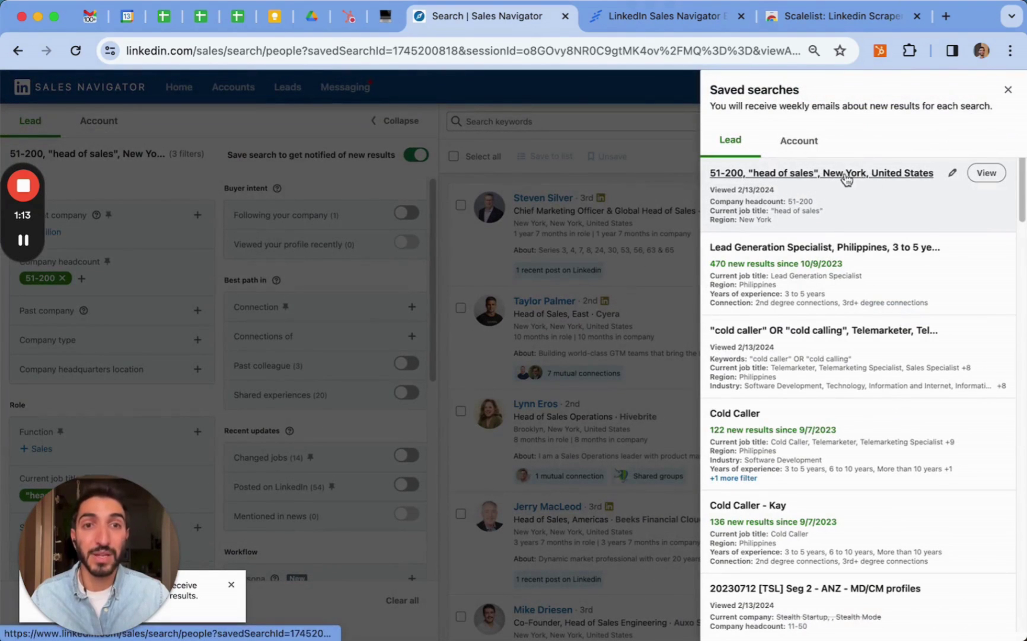
{"action": "mouse_move", "coordinate": [757, 255]}
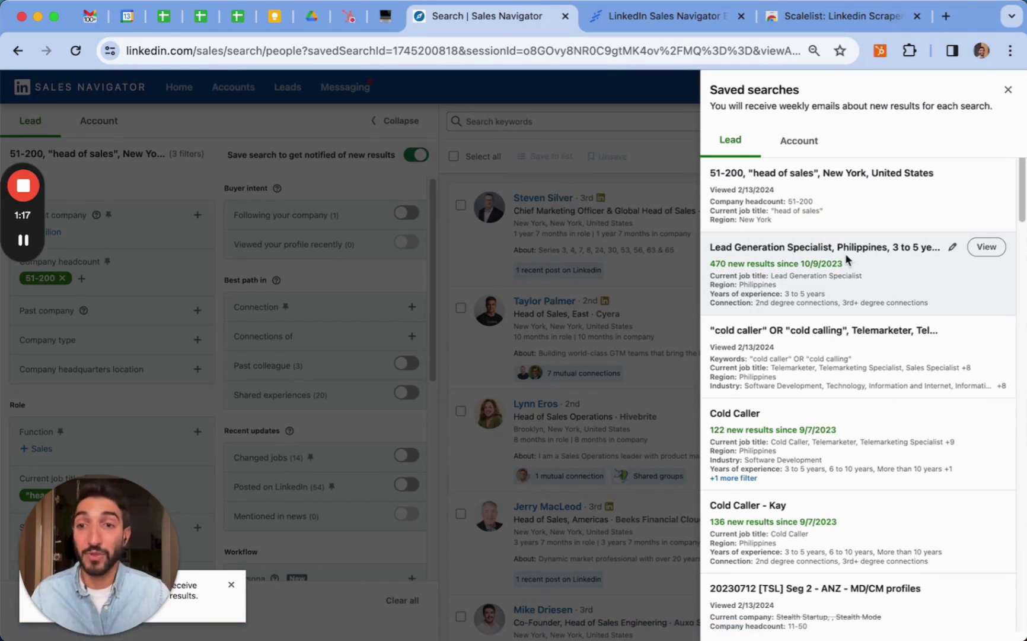
{"action": "scroll", "coordinate": [782, 309], "scroll_direction": "down", "scroll_amount": 3}
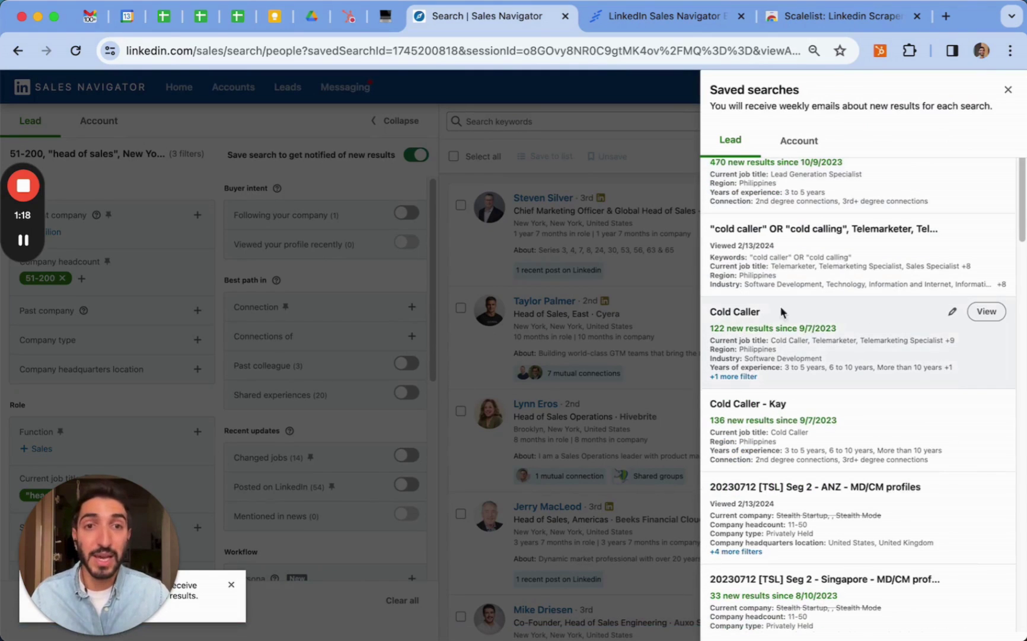
{"action": "left_click", "coordinate": [736, 311]}
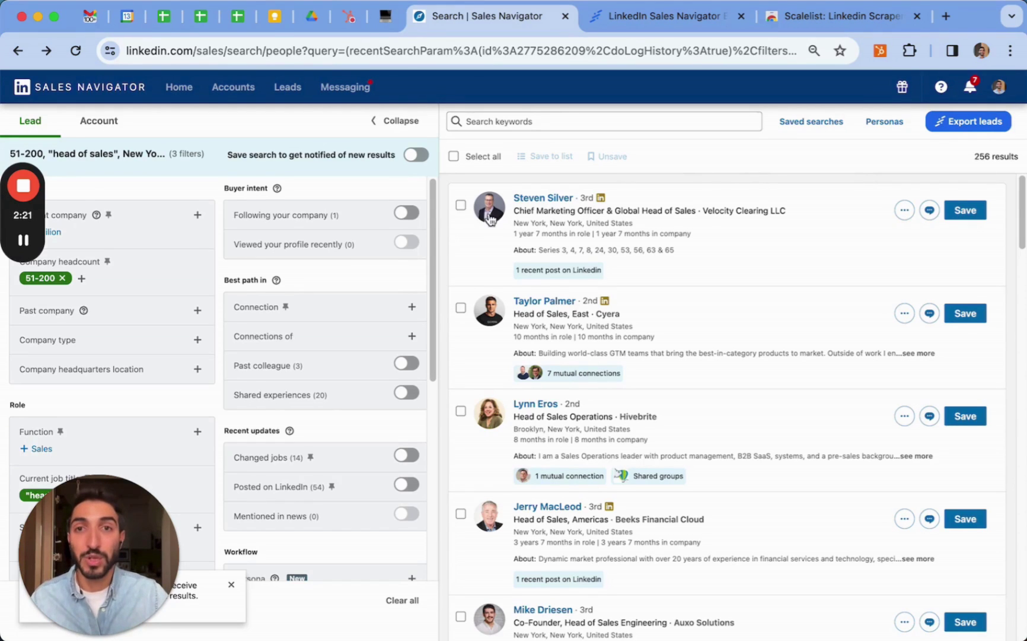
- Select all 25 leads on the page and save them to a new list 'Head of sales - NY'
{"action": "left_click", "coordinate": [462, 205]}
{"action": "left_click", "coordinate": [462, 309]}
{"action": "left_click", "coordinate": [461, 515]}
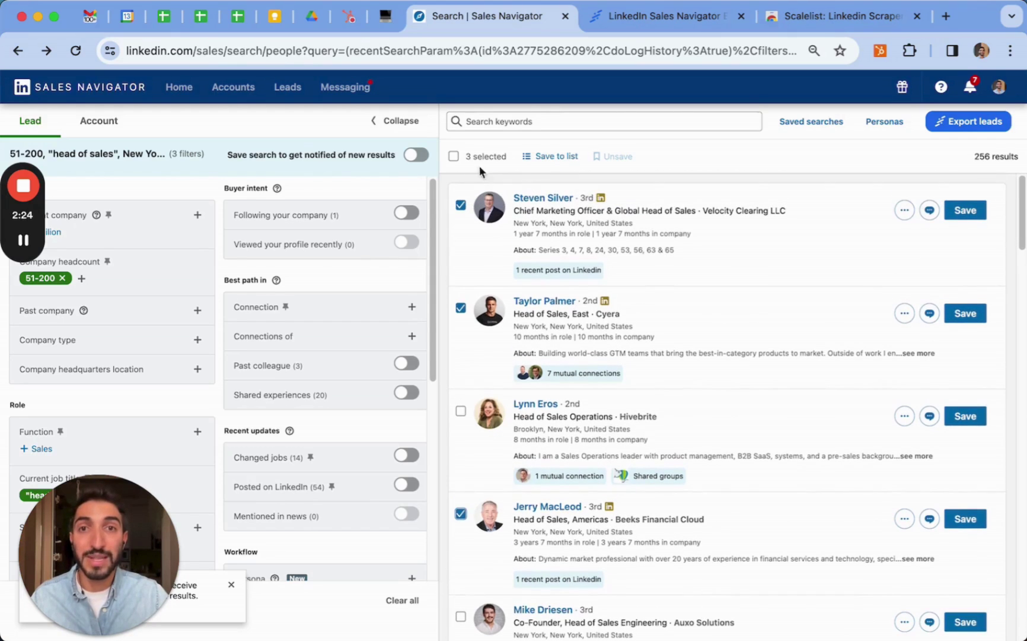
{"action": "left_click", "coordinate": [454, 157]}
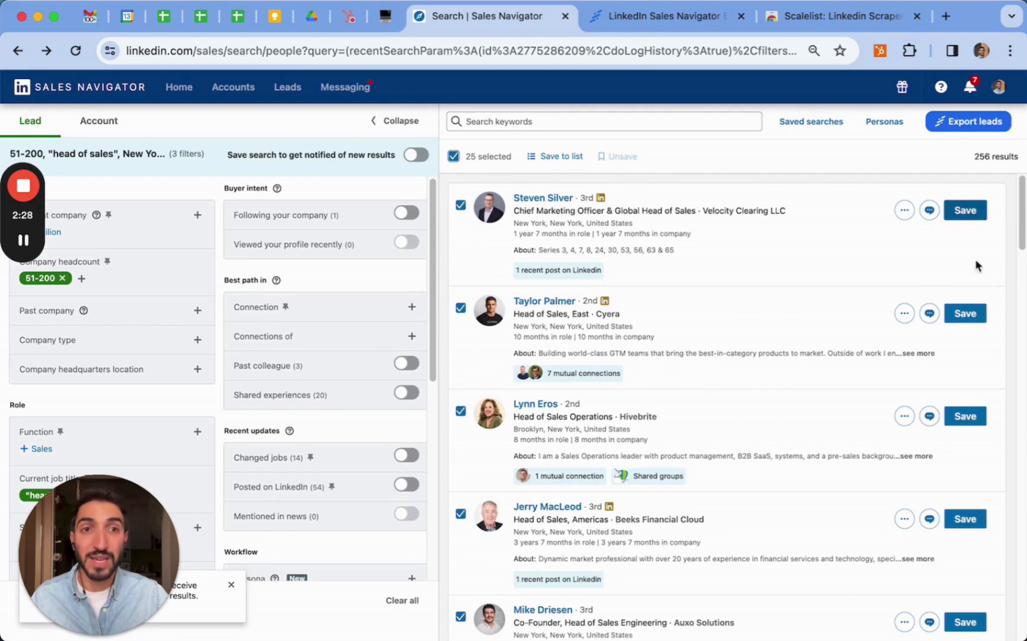
{"action": "left_click", "coordinate": [544, 161]}
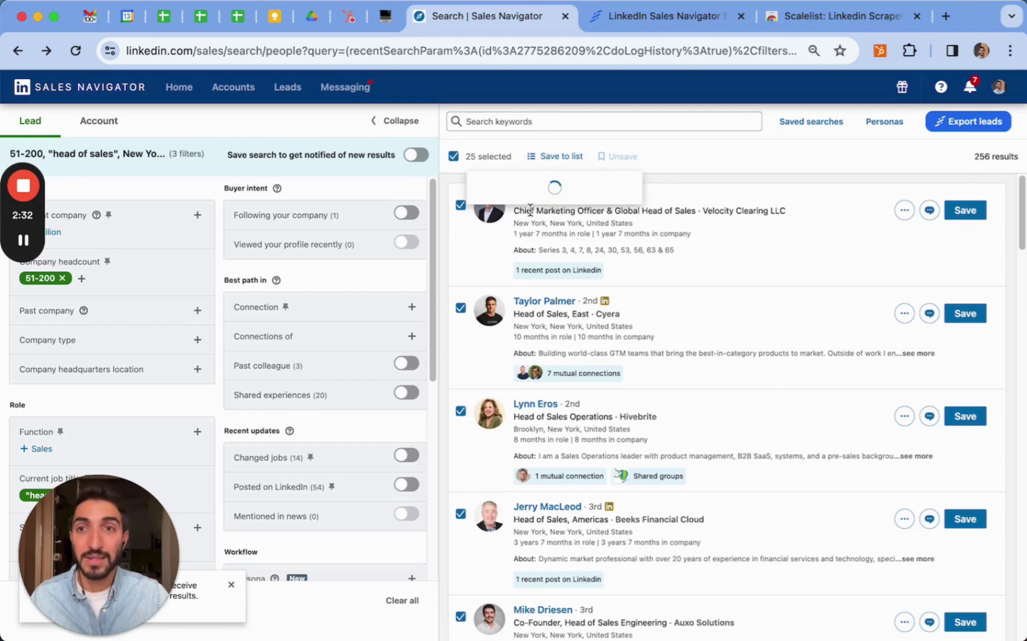
{"action": "left_click", "coordinate": [564, 433]}
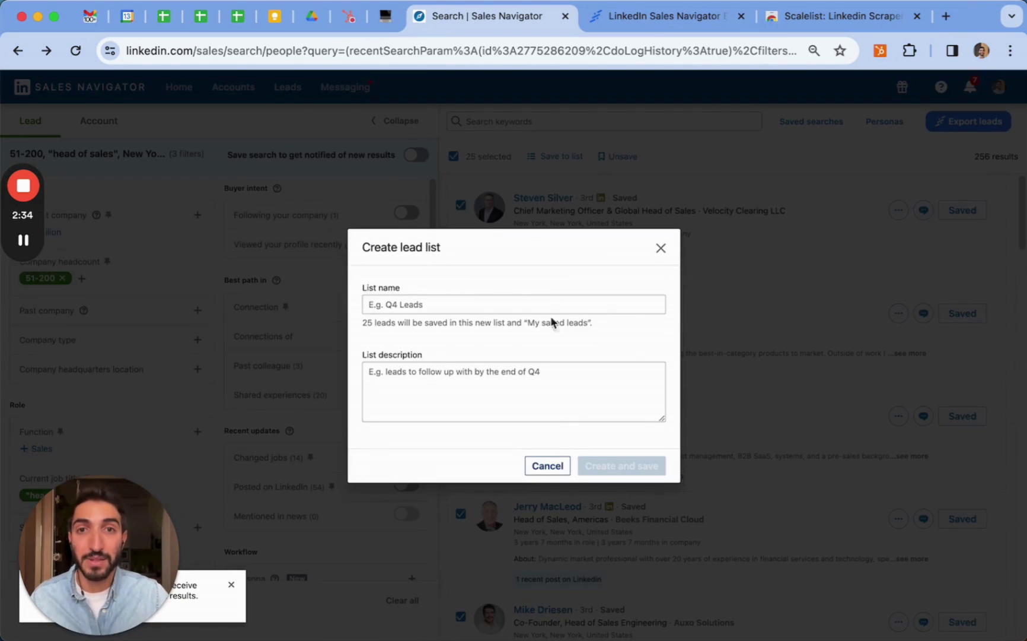
{"action": "left_click", "coordinate": [484, 301]}
{"action": "type", "text": "Head of sales - NY"}
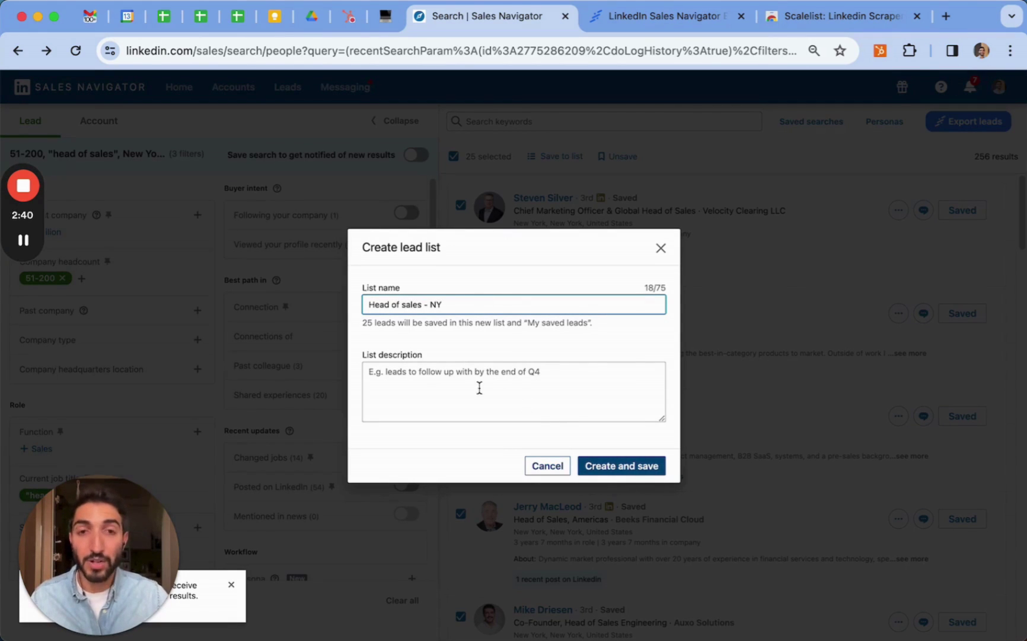
{"action": "left_click", "coordinate": [600, 467]}
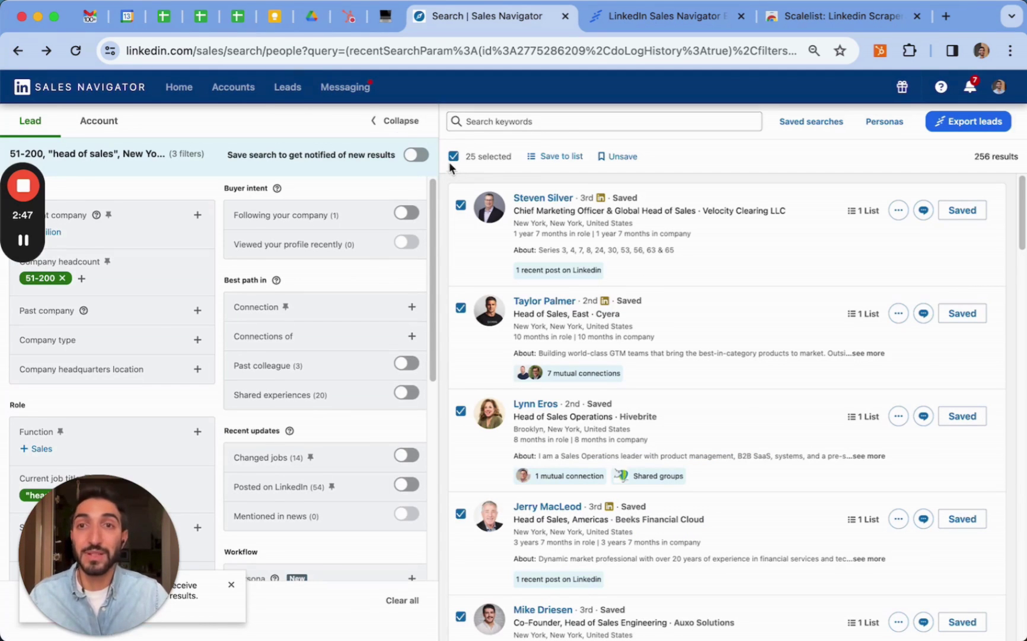
- Open the 'Head of sales - NY' list and filter by 'Changed jobs in past 90 days', also trying the other tabs
{"action": "left_click", "coordinate": [291, 90]}
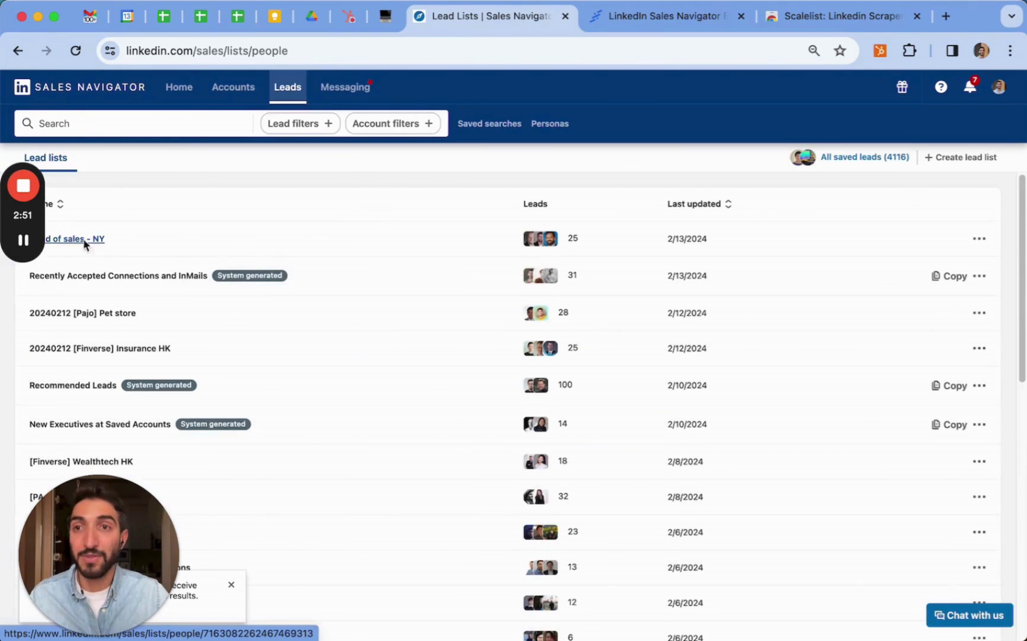
{"action": "left_click", "coordinate": [84, 240]}
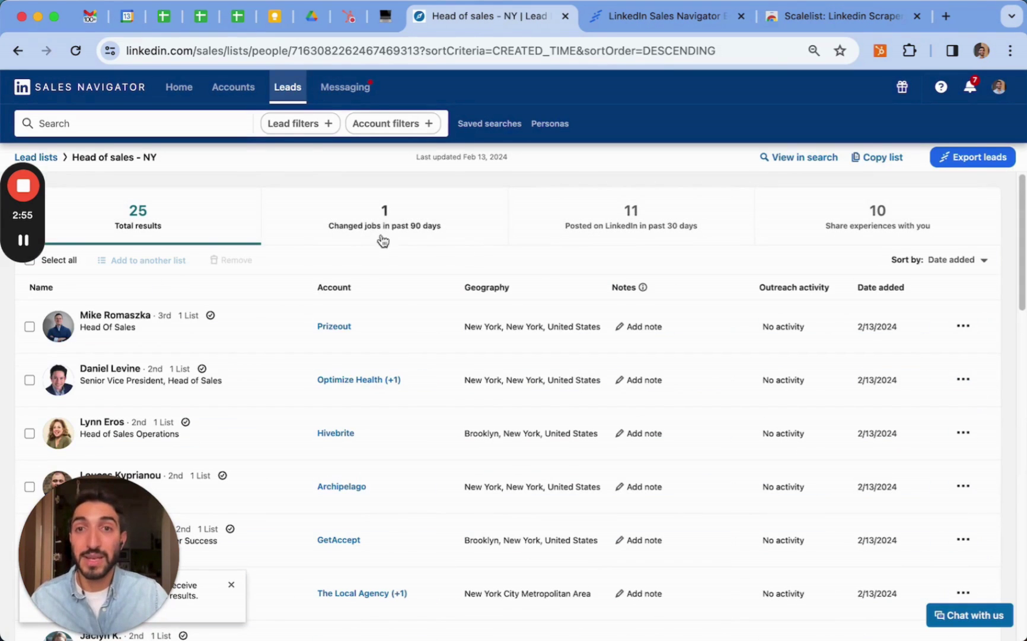
{"action": "left_click", "coordinate": [366, 226]}
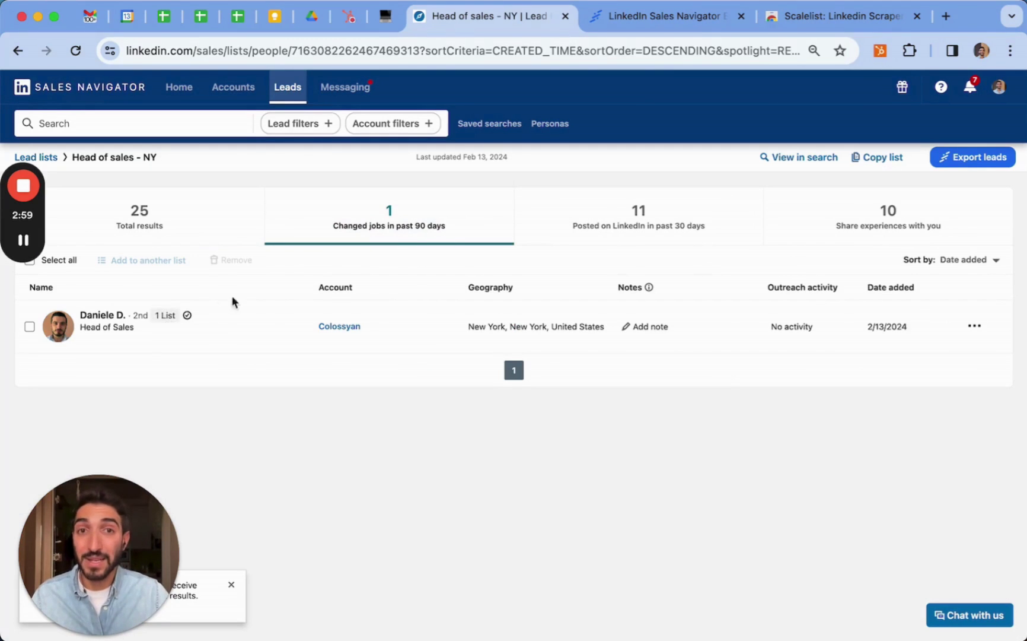
{"action": "left_click", "coordinate": [611, 231]}
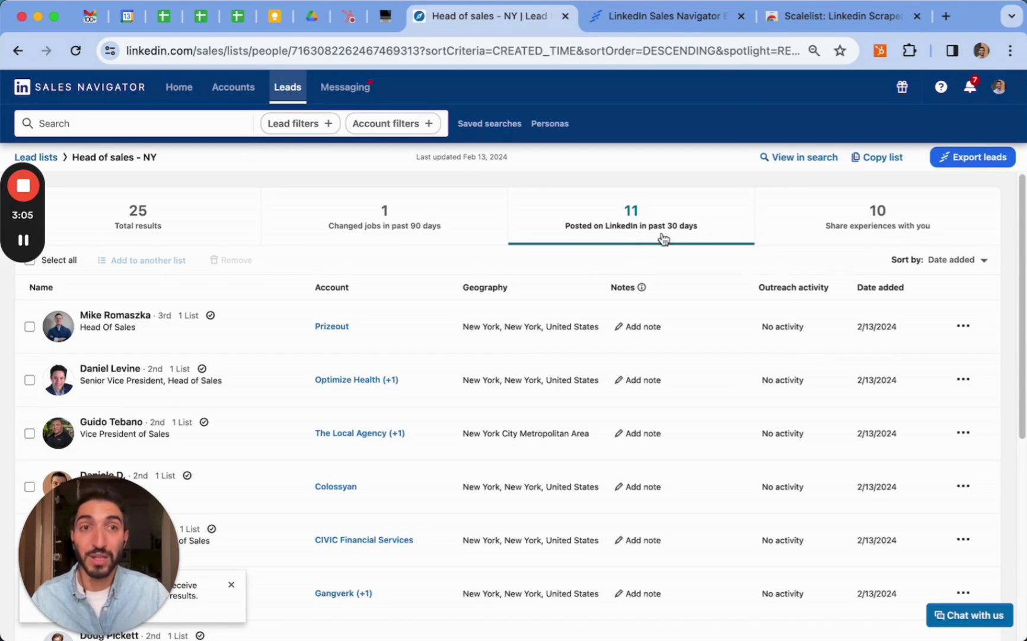
{"action": "left_click", "coordinate": [872, 222]}
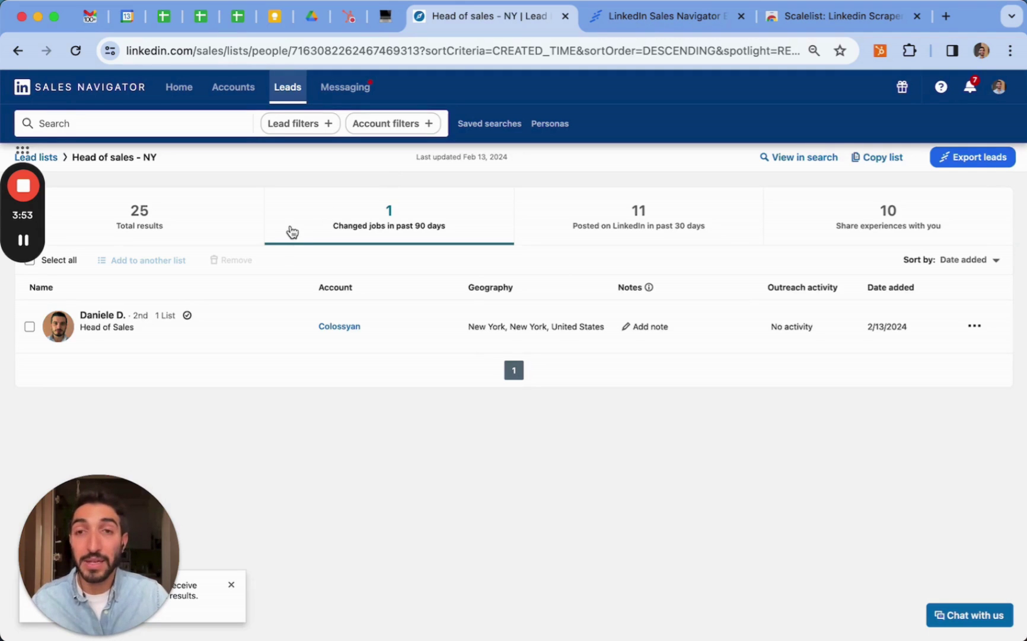
- Review the job-changing lead's profile panel and read one of their recent posts in full
{"action": "left_click", "coordinate": [95, 317]}
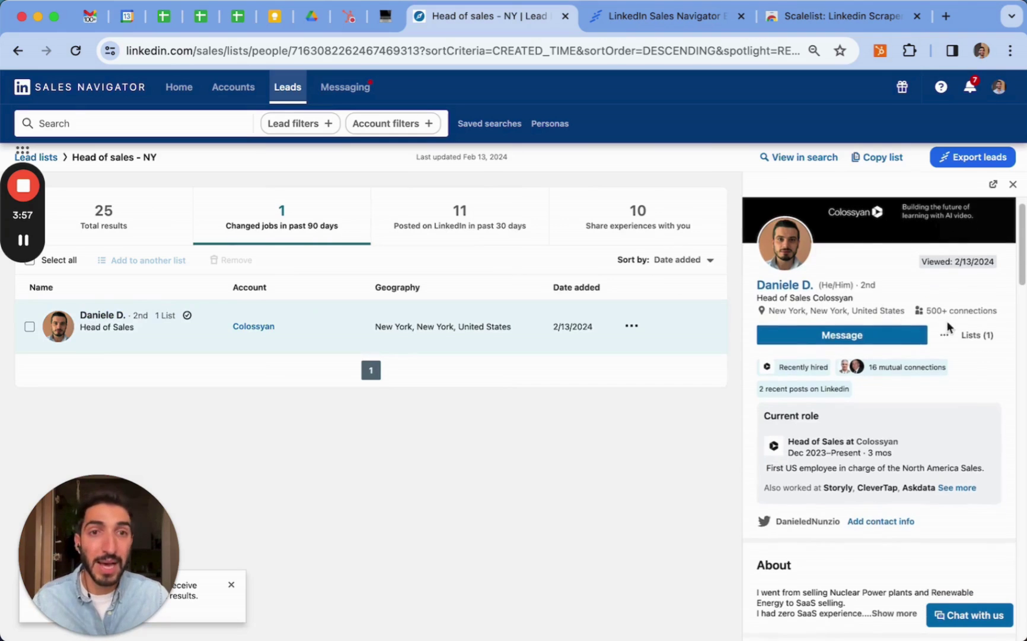
{"action": "scroll", "coordinate": [959, 326], "scroll_direction": "down", "scroll_amount": 3}
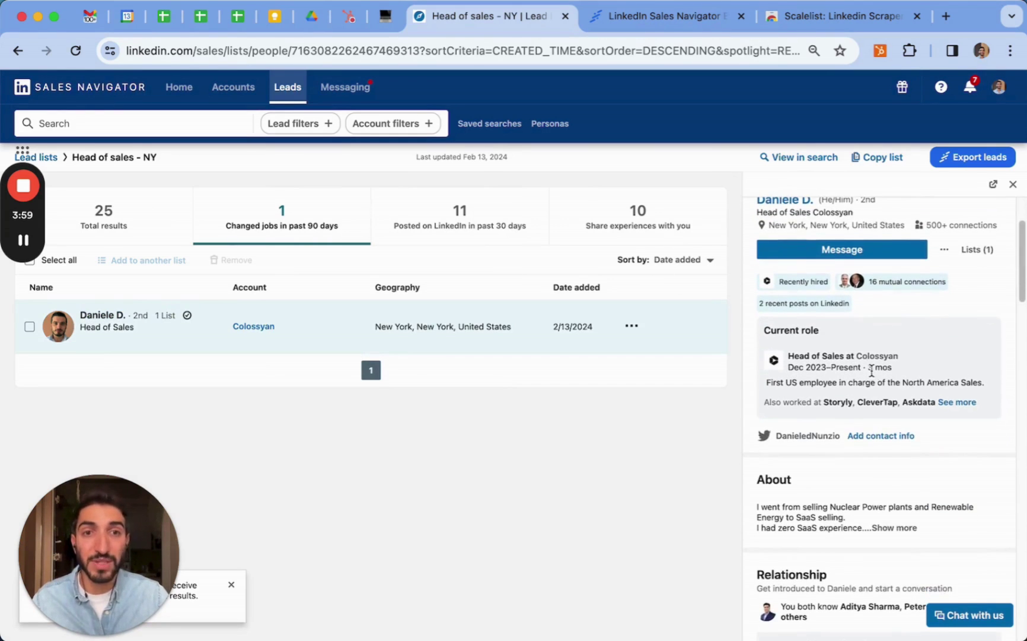
{"action": "scroll", "coordinate": [925, 370], "scroll_direction": "down", "scroll_amount": 4}
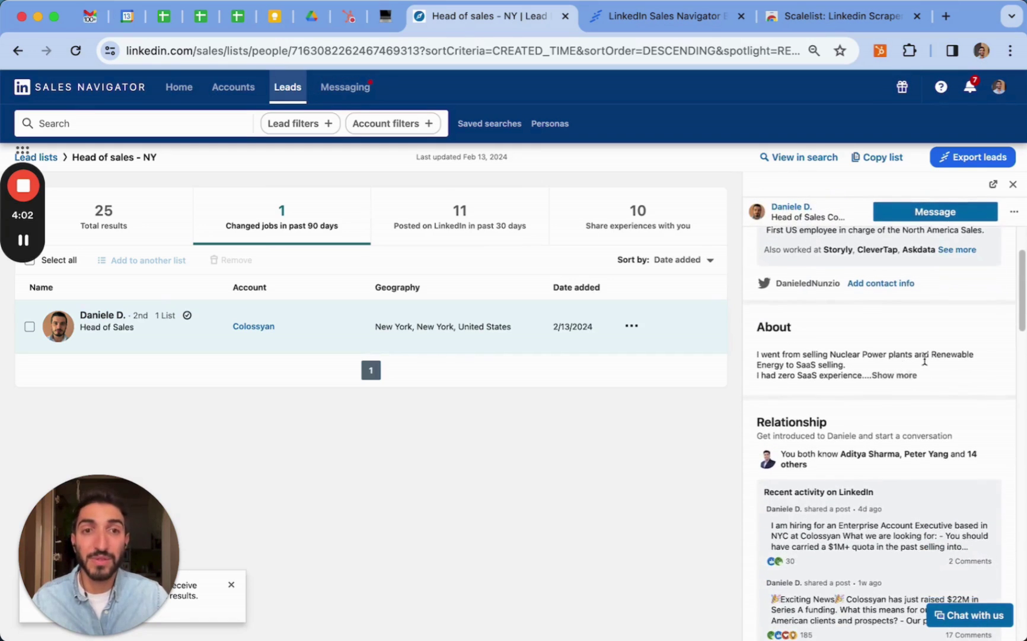
{"action": "scroll", "coordinate": [925, 361], "scroll_direction": "down", "scroll_amount": 3}
{"action": "left_click", "coordinate": [870, 432]}
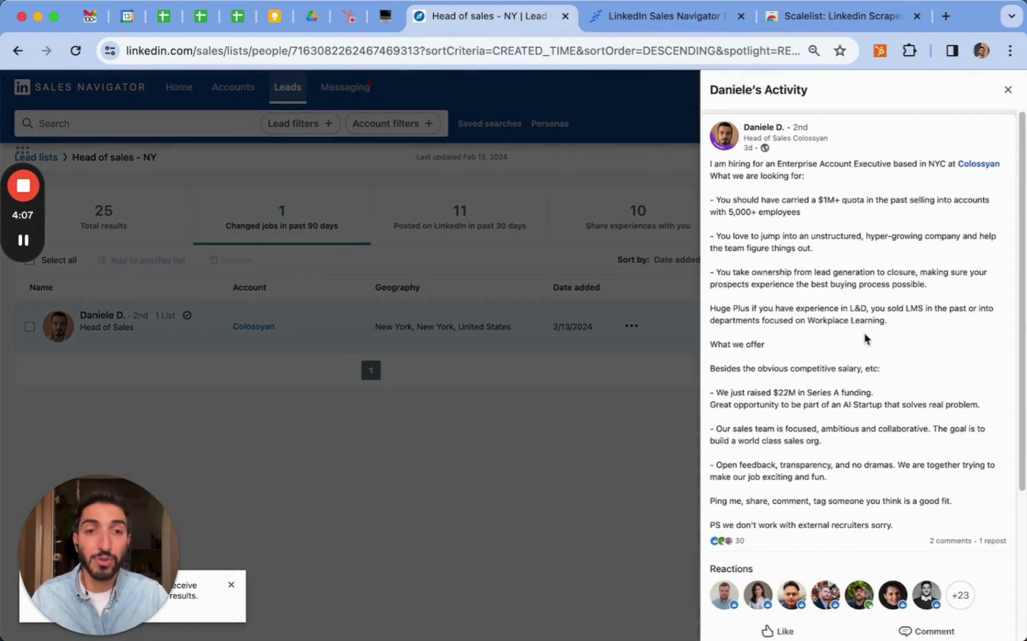
{"action": "scroll", "coordinate": [872, 336], "scroll_direction": "down", "scroll_amount": 2}
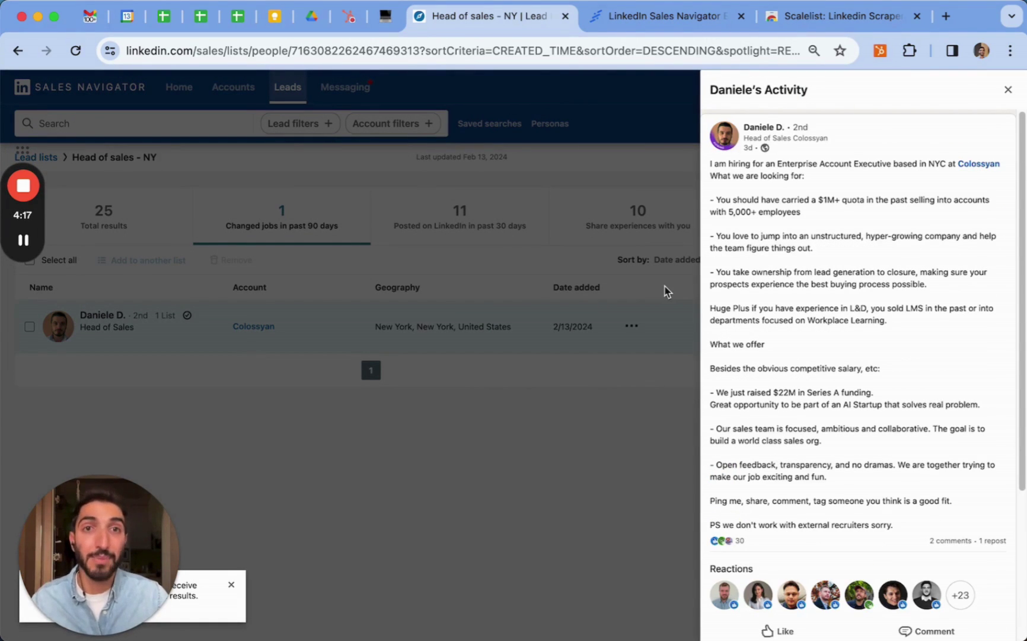
{"action": "left_click", "coordinate": [1008, 90]}
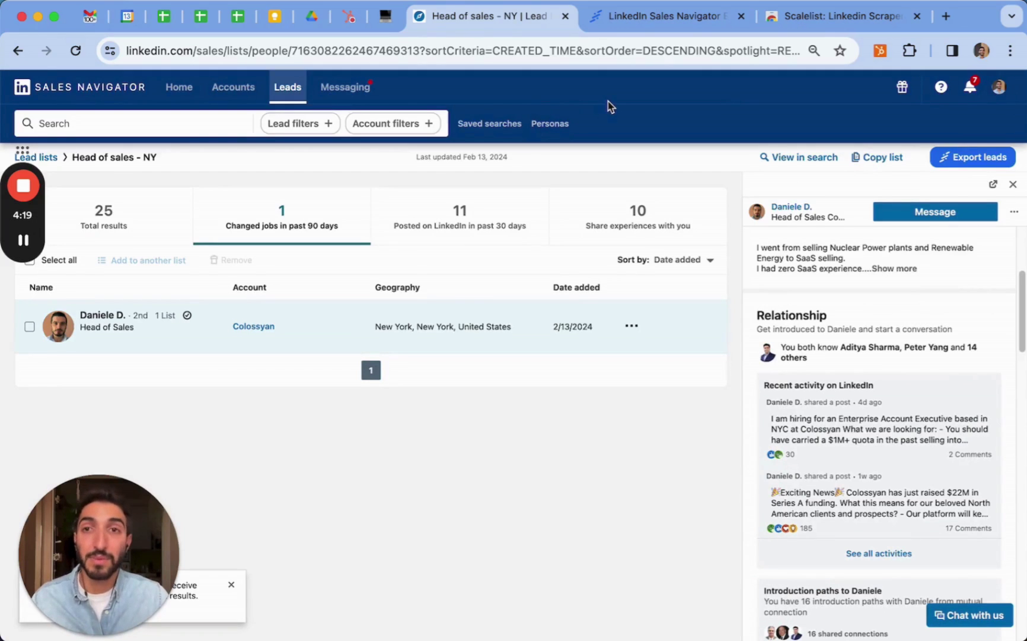
- Start a new lead search filtered to leads who viewed your profile recently
{"action": "left_click", "coordinate": [174, 132]}
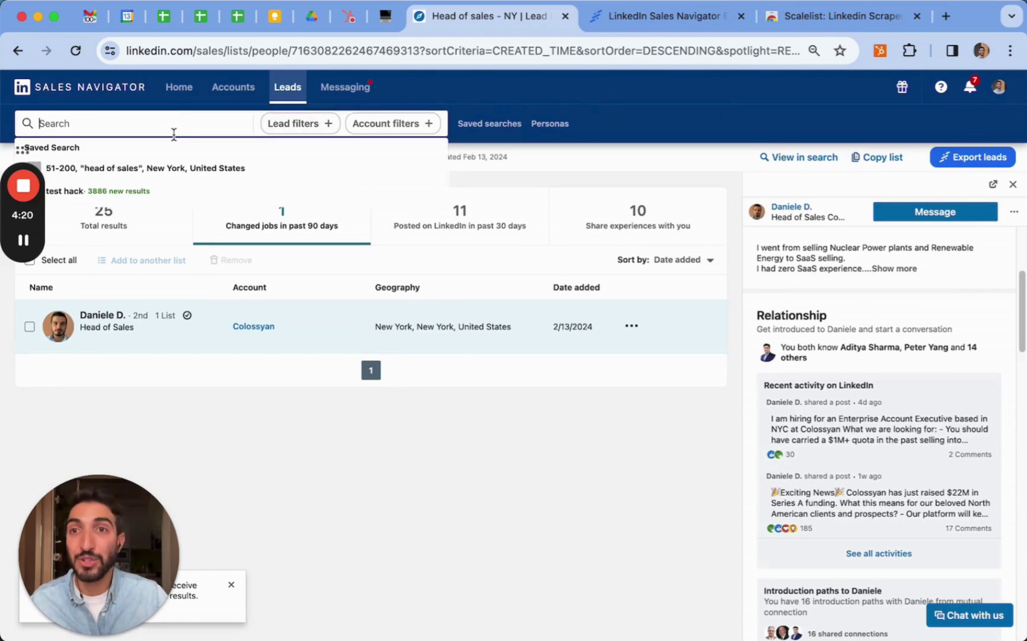
{"action": "left_click", "coordinate": [297, 123]}
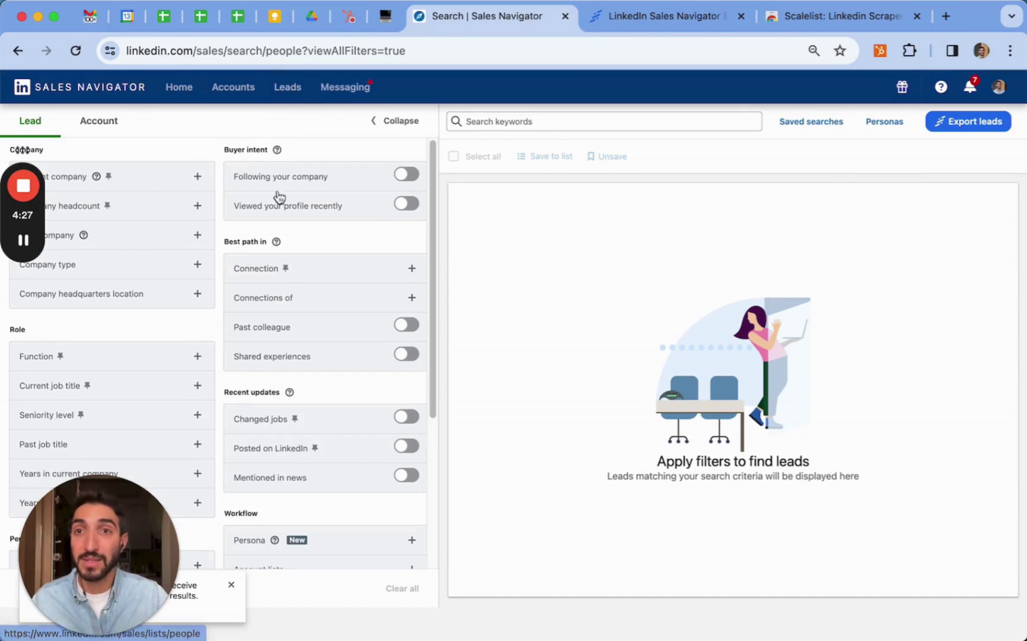
{"action": "left_click", "coordinate": [407, 204]}
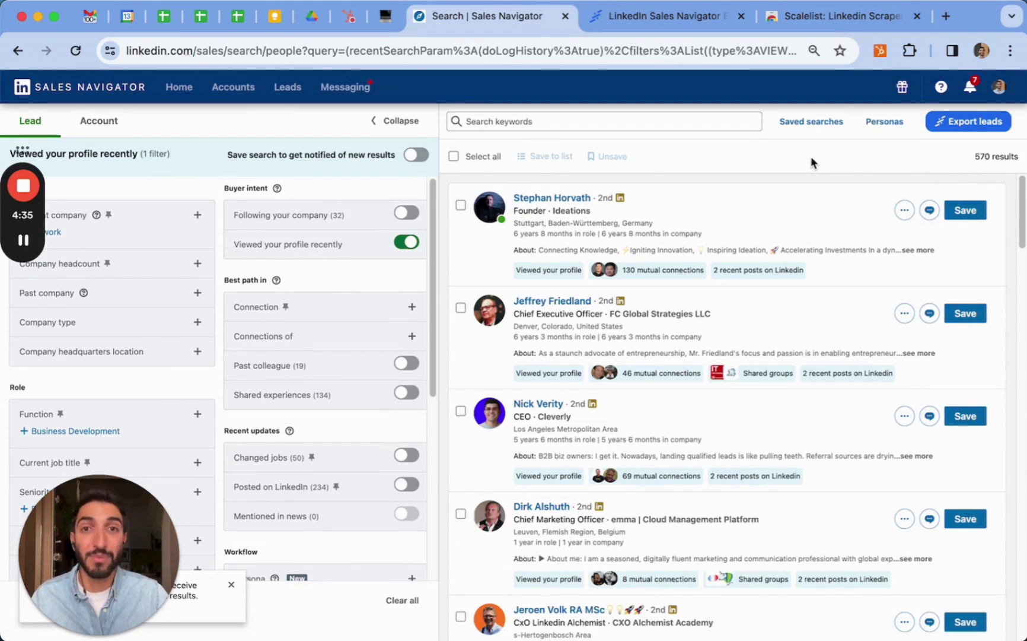
- Add "founder" as a Current job title filter, giving 129 results
{"action": "scroll", "coordinate": [232, 255], "scroll_direction": "down", "scroll_amount": 4}
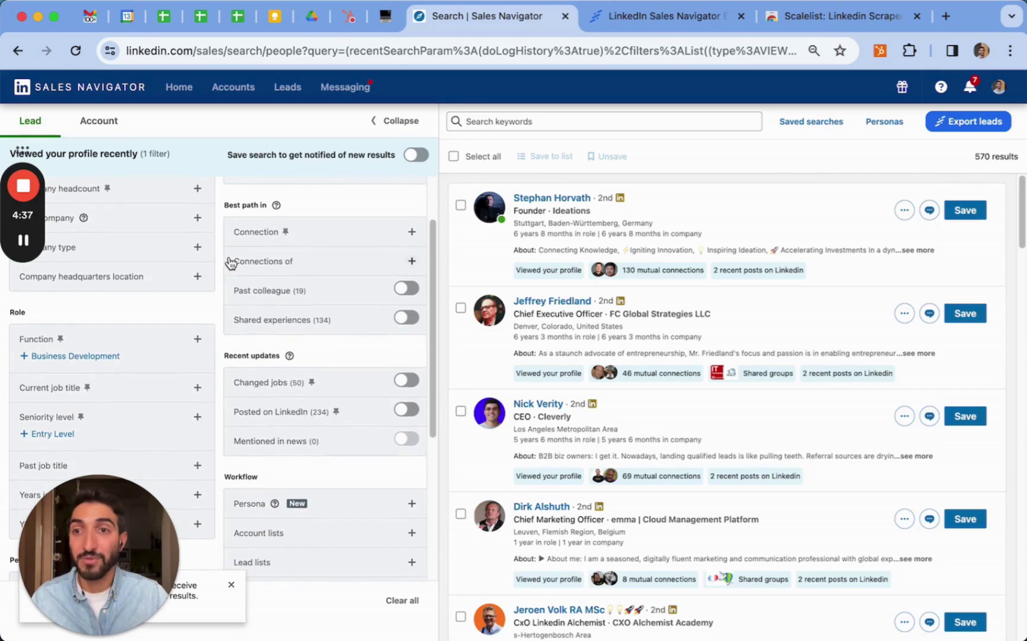
{"action": "left_click", "coordinate": [64, 369]}
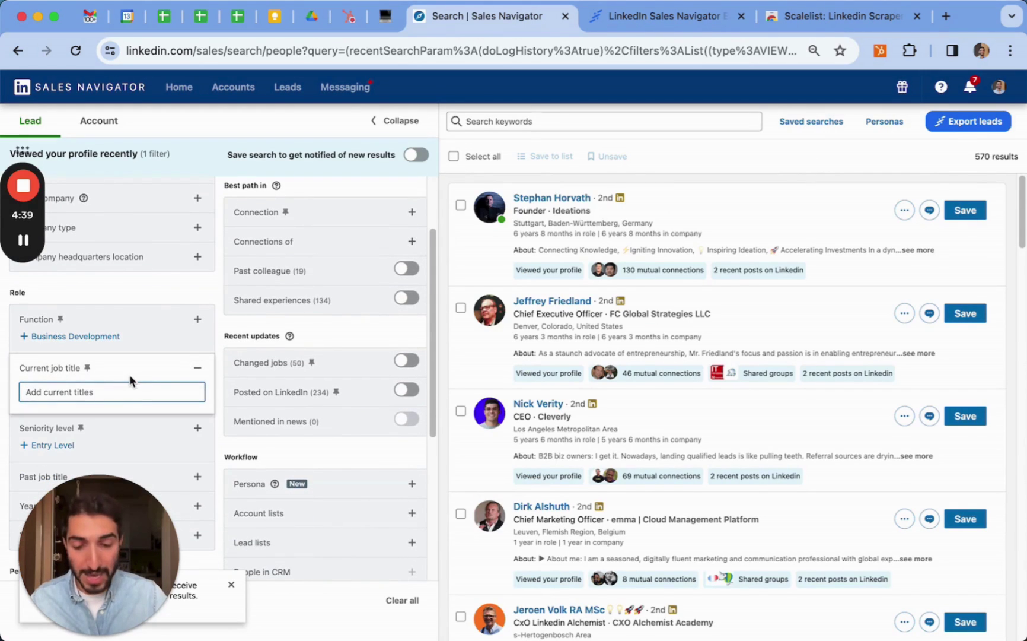
{"action": "type", "text": "\"founder"}
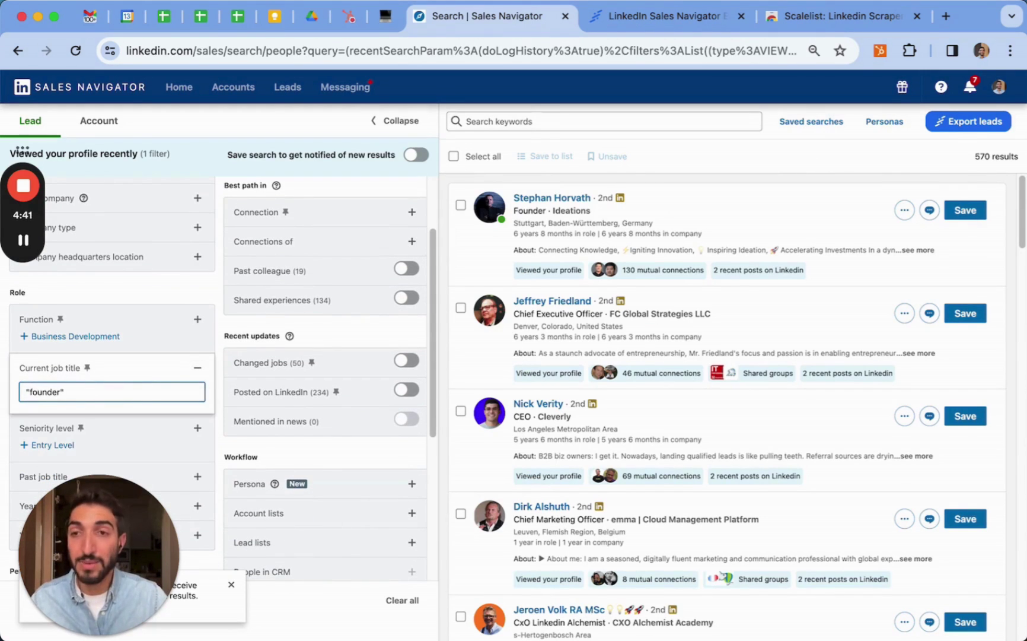
{"action": "key", "text": "Return"}
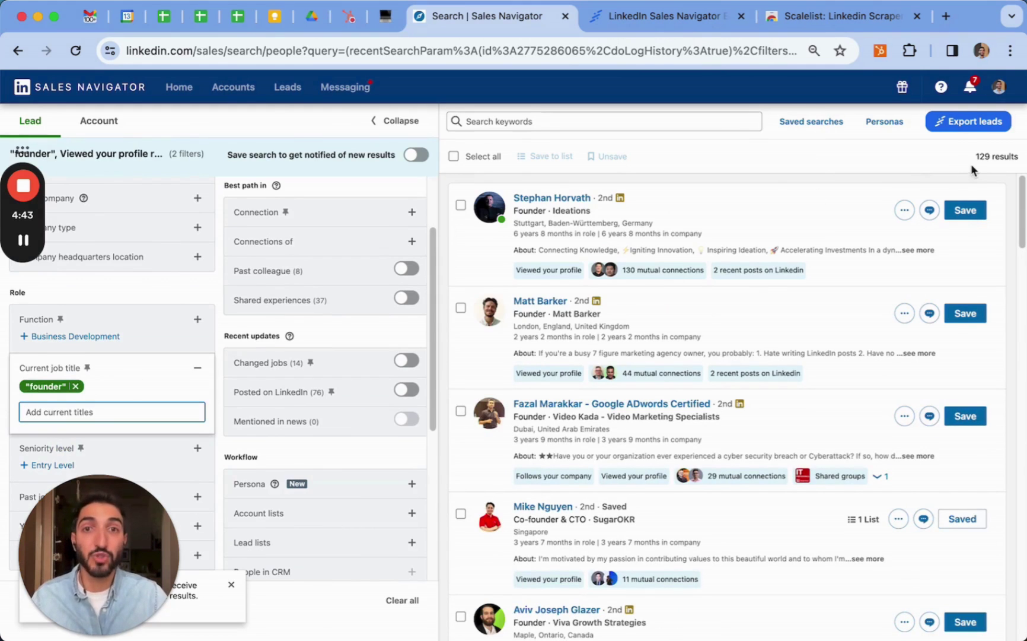
{"action": "scroll", "coordinate": [196, 255], "scroll_direction": "up", "scroll_amount": 4}
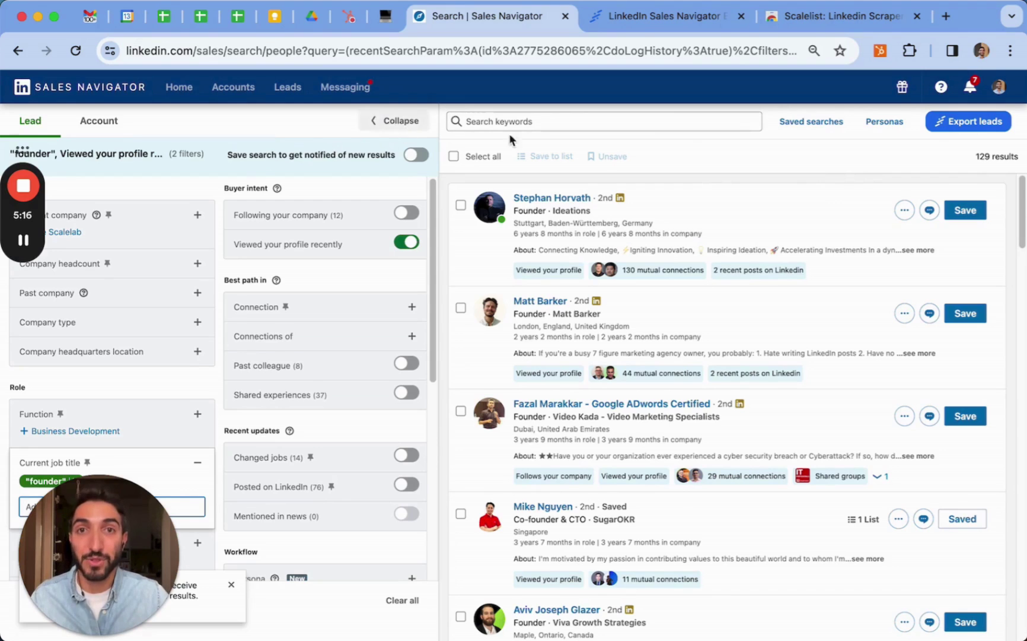
- Load the saved '51-200, "head of sales", New York' search, then switch to the Scalelist tab
{"action": "left_click", "coordinate": [808, 123]}
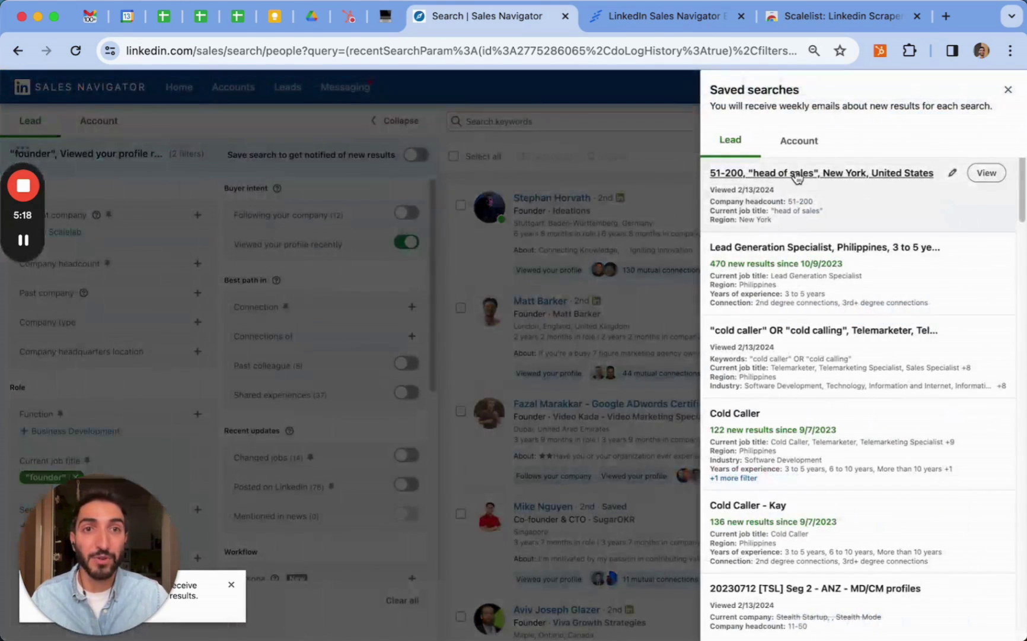
{"action": "left_click", "coordinate": [794, 173]}
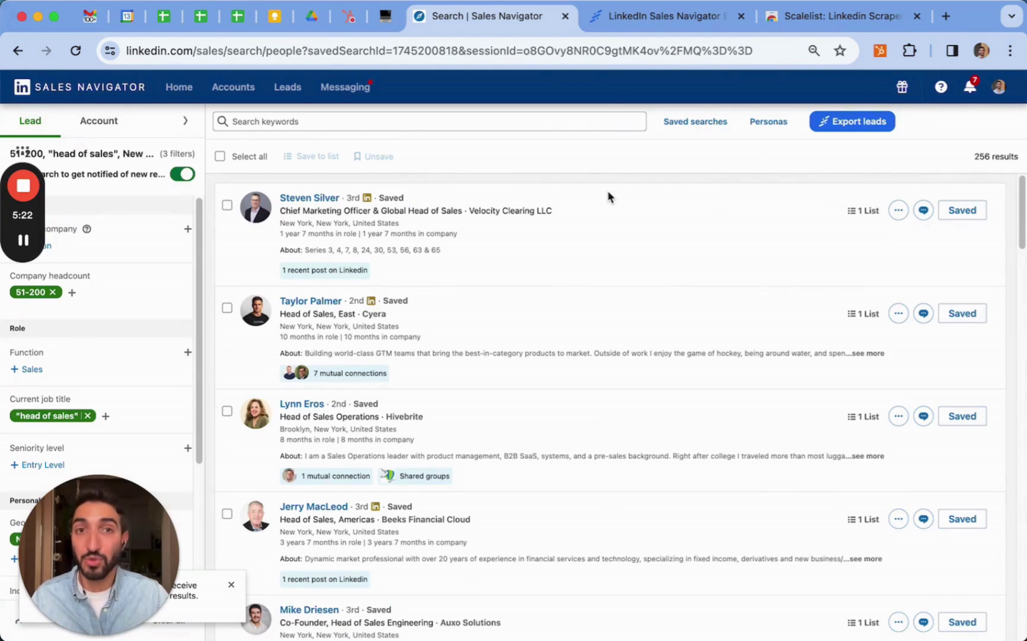
{"action": "left_click", "coordinate": [617, 20]}
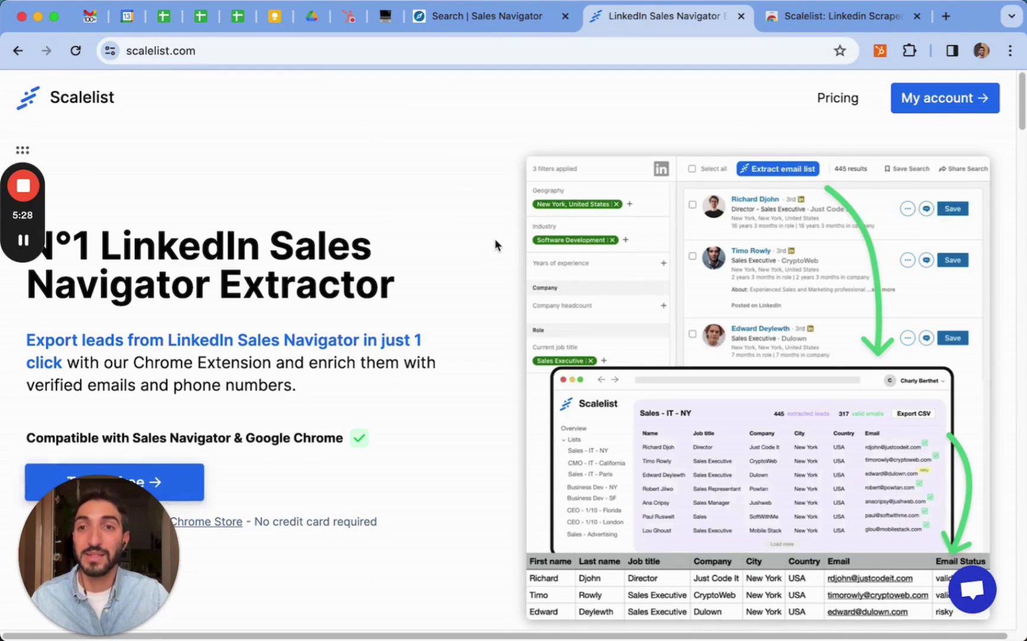
- Look over the scalelist.com page and the extension's Chrome Web Store listing
{"action": "scroll", "coordinate": [495, 240], "scroll_direction": "down", "scroll_amount": 1}
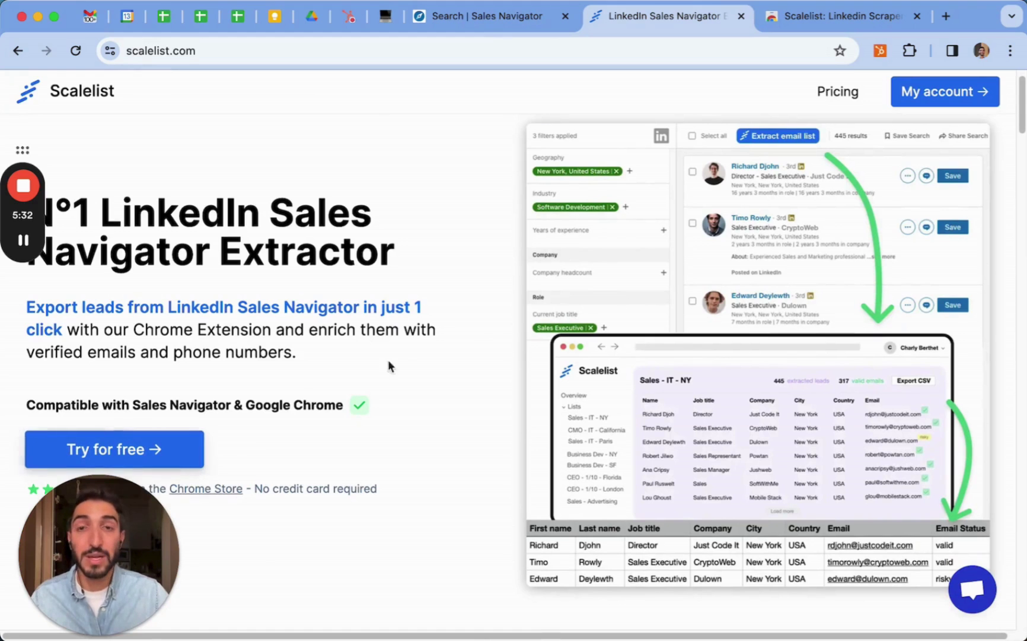
{"action": "scroll", "coordinate": [744, 92], "scroll_direction": "up", "scroll_amount": 1}
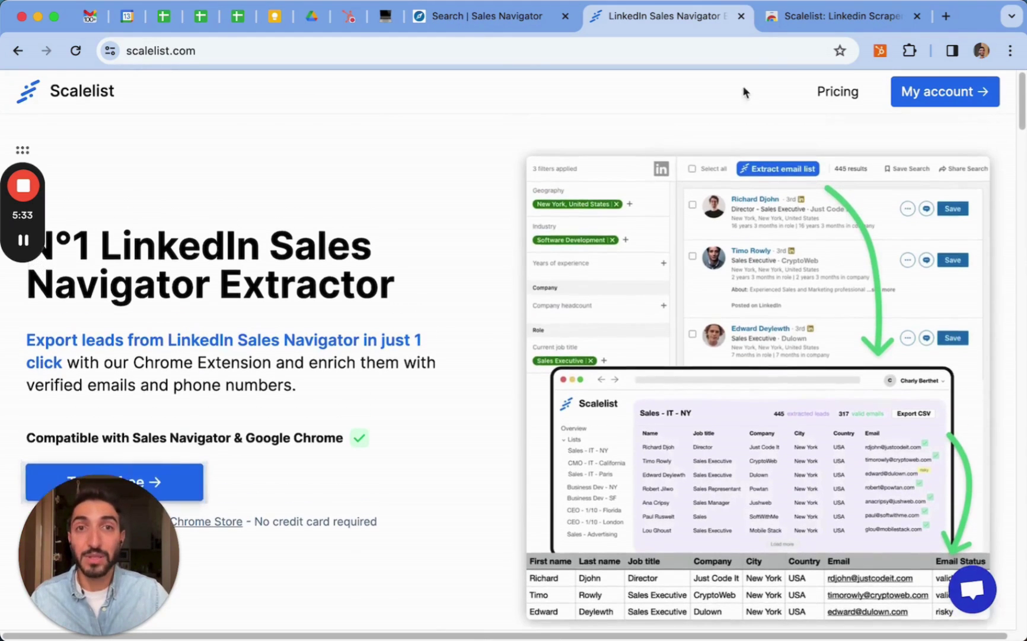
{"action": "left_click", "coordinate": [809, 17]}
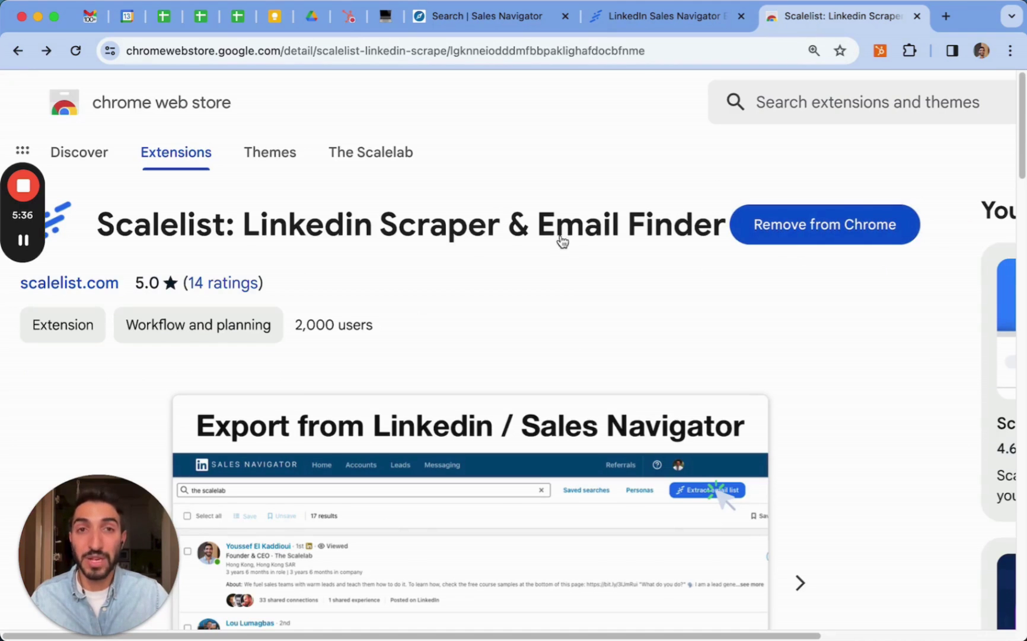
- Open the 'Head of sales - NY' lead list and extract its 25 leads with the Scalelist extension
{"action": "left_click", "coordinate": [494, 24]}
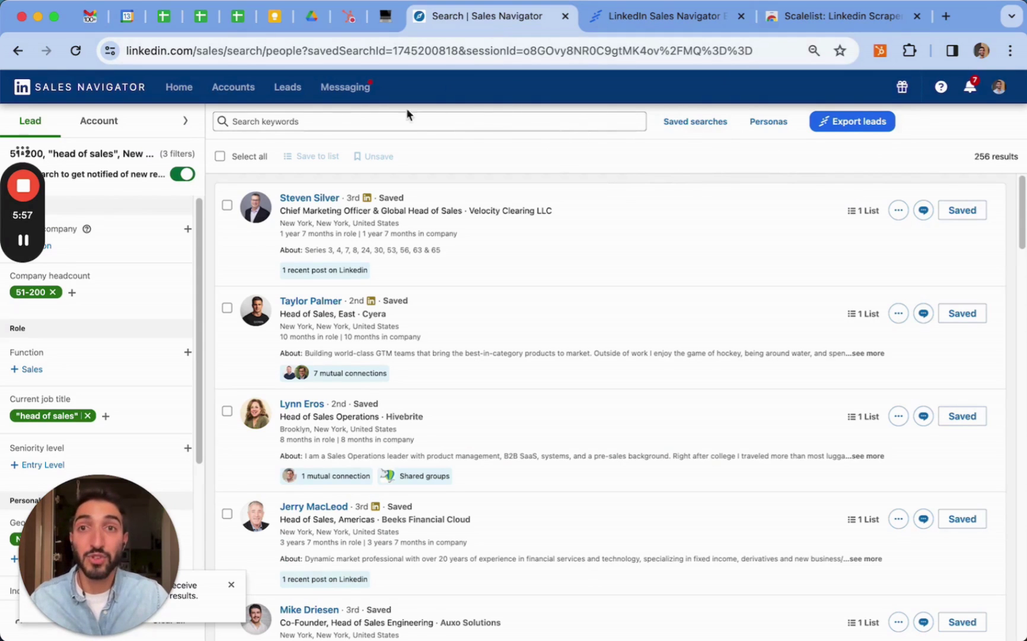
{"action": "left_click", "coordinate": [285, 88]}
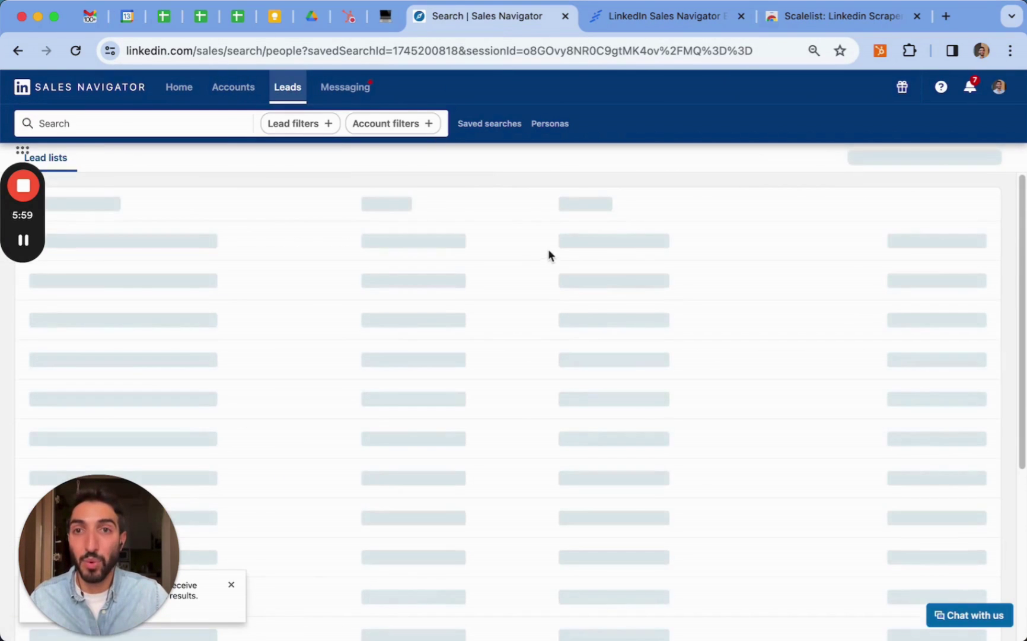
{"action": "left_click", "coordinate": [91, 239]}
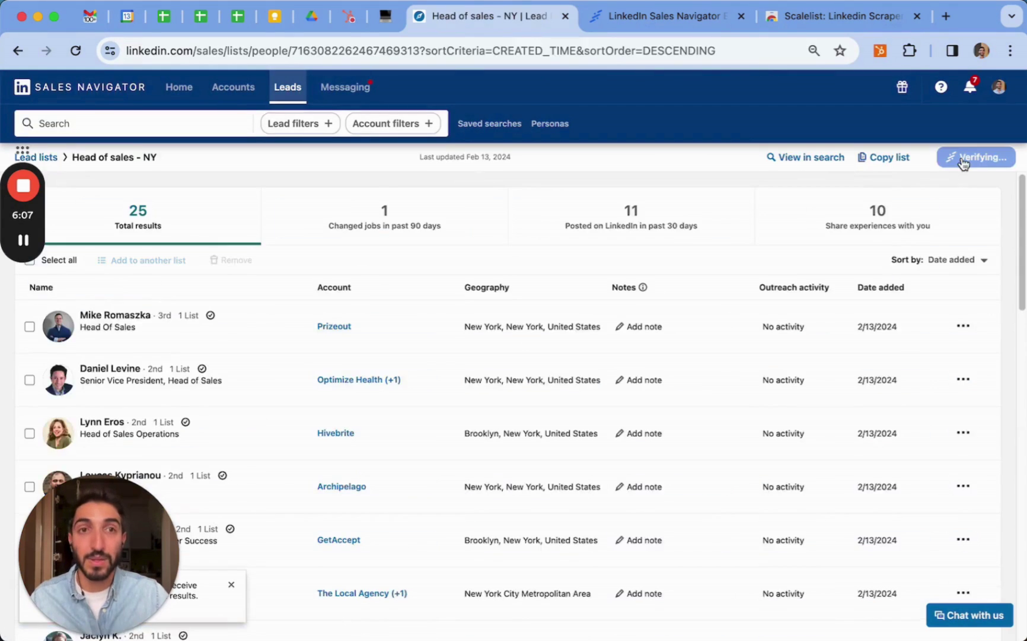
{"action": "left_click", "coordinate": [962, 157]}
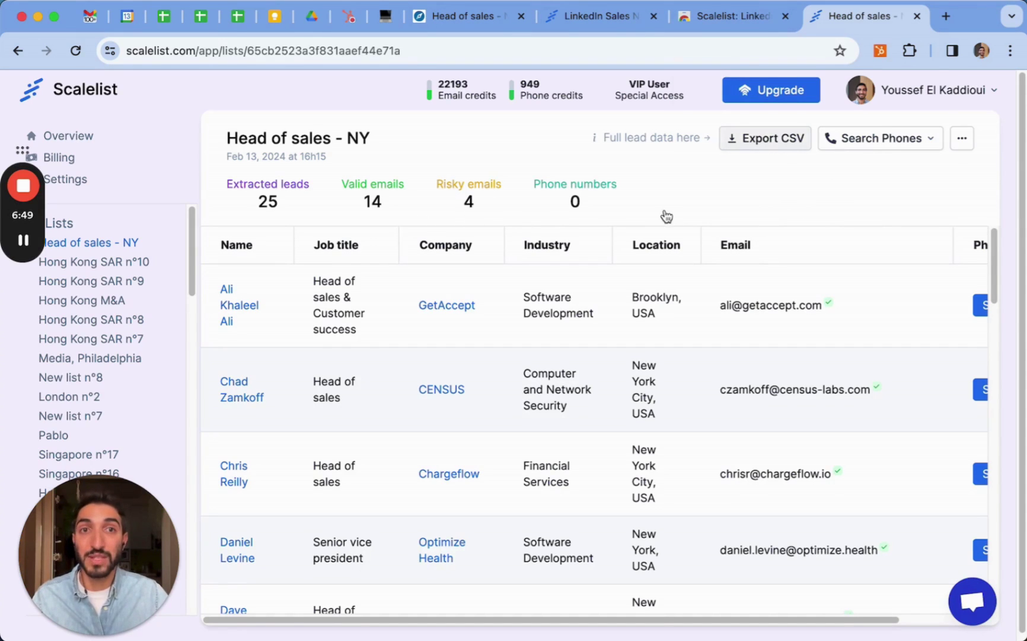
{"action": "left_click", "coordinate": [960, 139]}
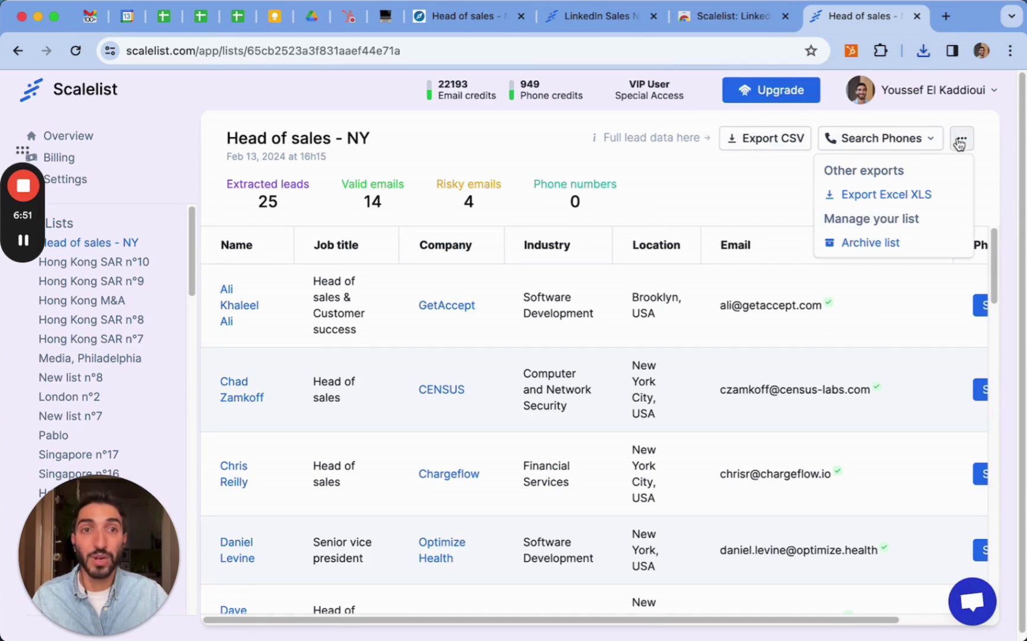
{"action": "left_click", "coordinate": [715, 192]}
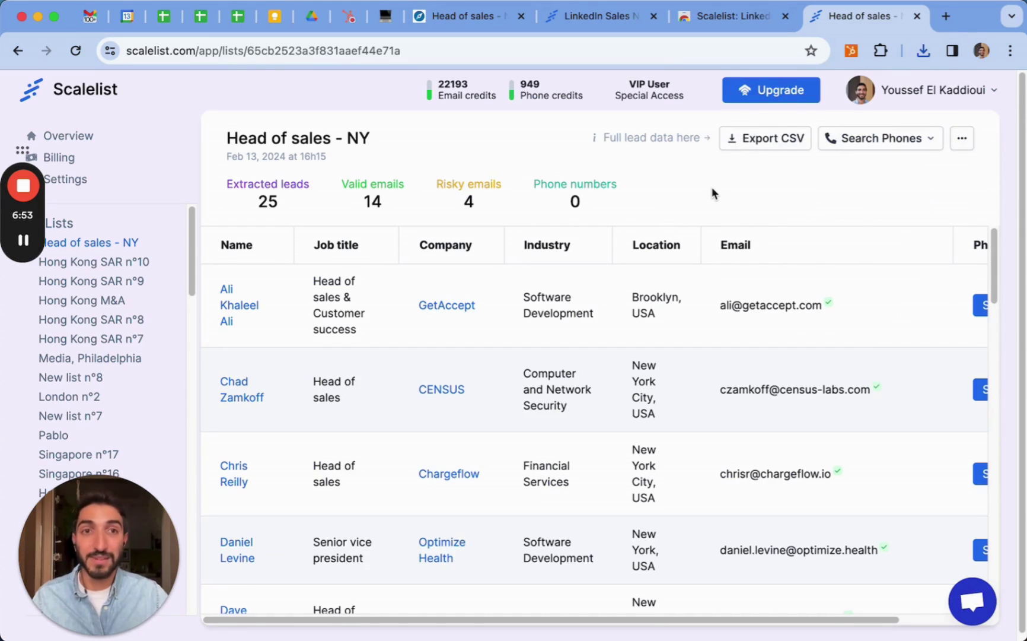